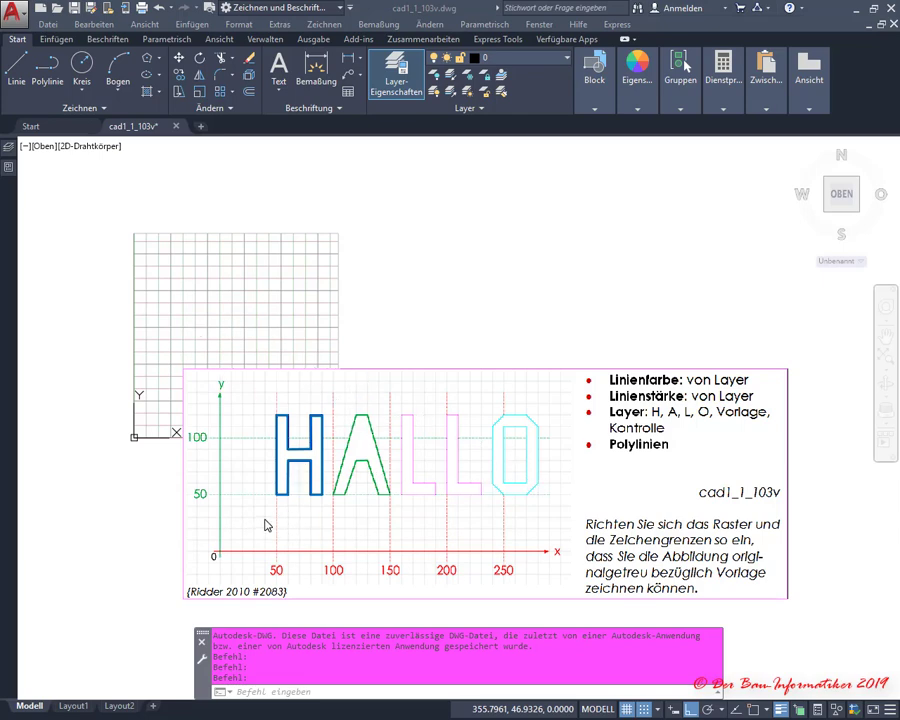
Set the drawing limits from 0,0 to 300,150 through Format > Limiten
{"action": "scroll", "coordinate": [266, 525], "scroll_direction": "up", "scroll_amount": 2}
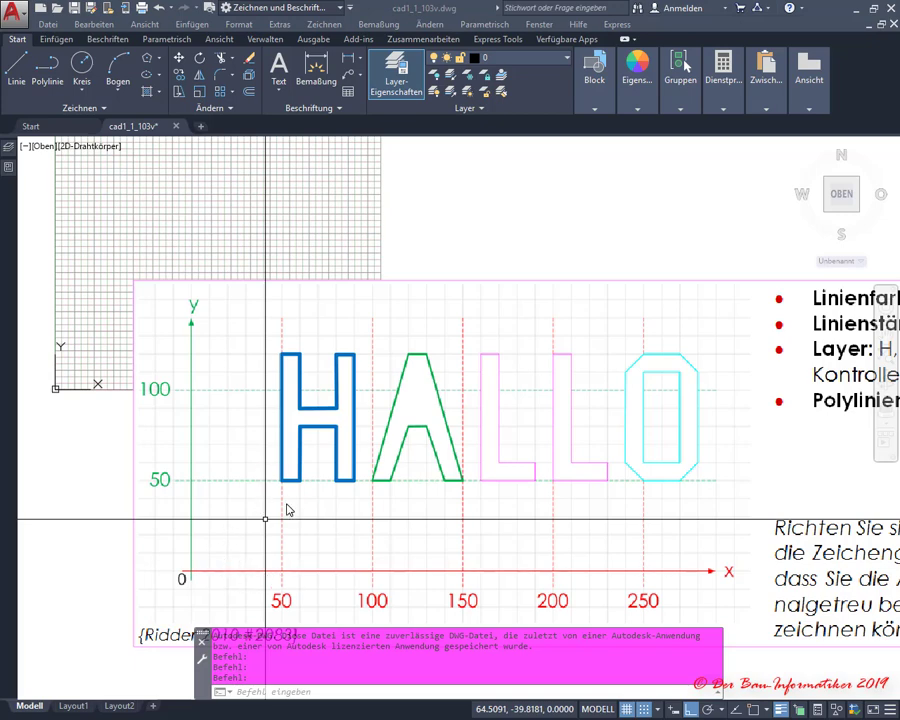
{"action": "scroll", "coordinate": [287, 508], "scroll_direction": "down", "scroll_amount": 1}
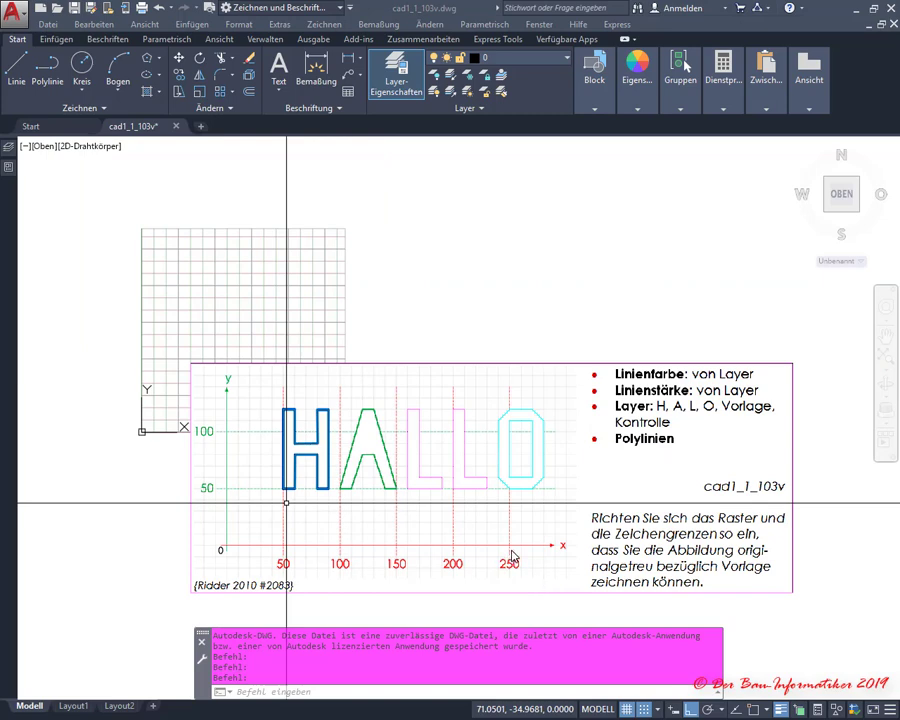
{"action": "scroll", "coordinate": [512, 556], "scroll_direction": "up", "scroll_amount": 2}
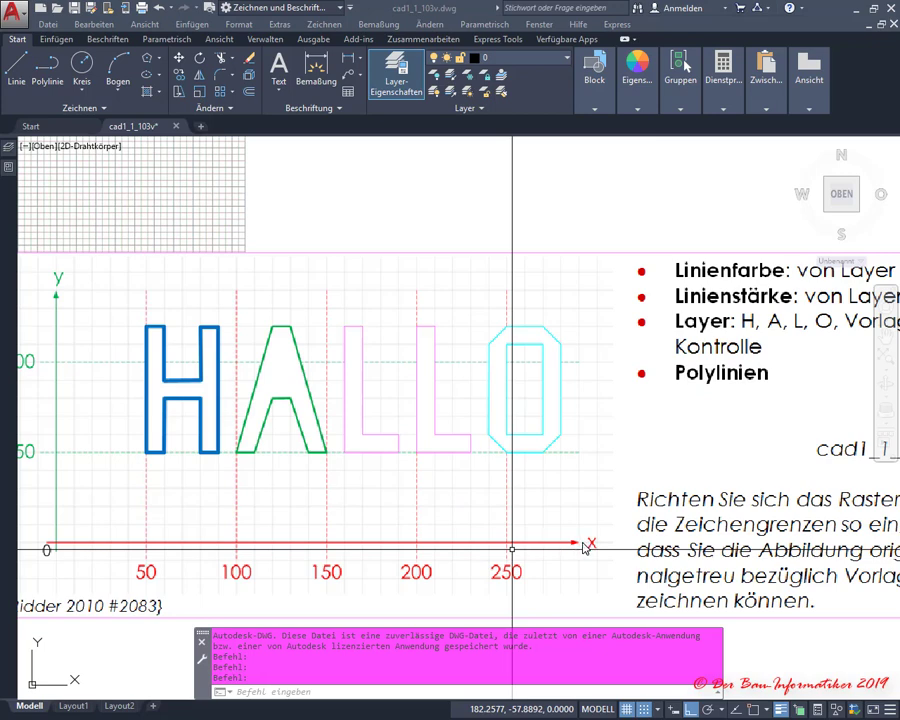
{"action": "scroll", "coordinate": [584, 547], "scroll_direction": "down", "scroll_amount": 2}
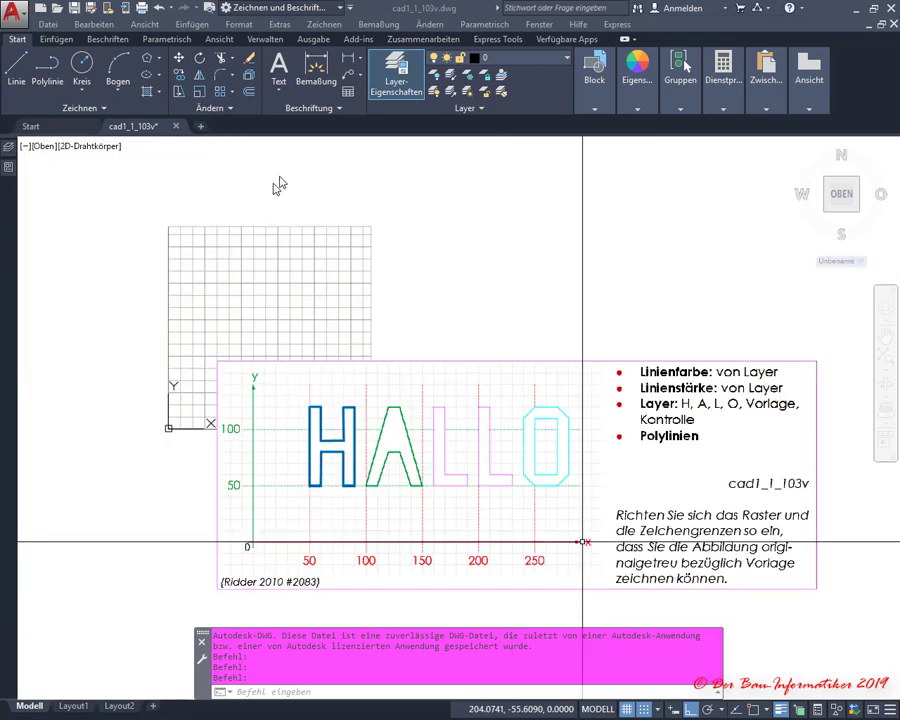
{"action": "left_click", "coordinate": [240, 24]}
{"action": "left_click", "coordinate": [258, 314]}
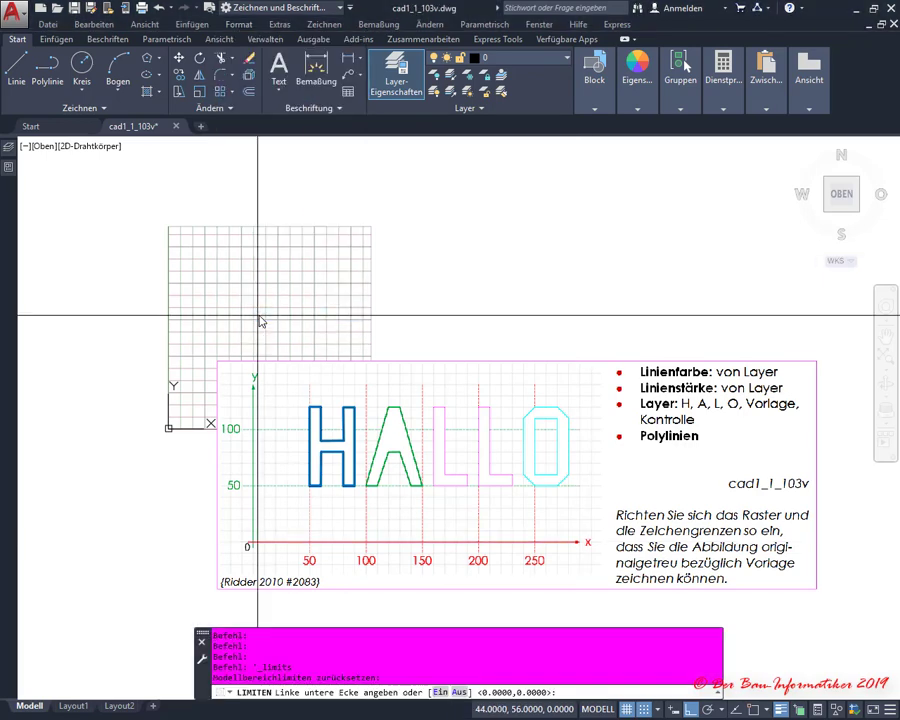
{"action": "key", "text": "Return"}
{"action": "type", "text": "300,150"}
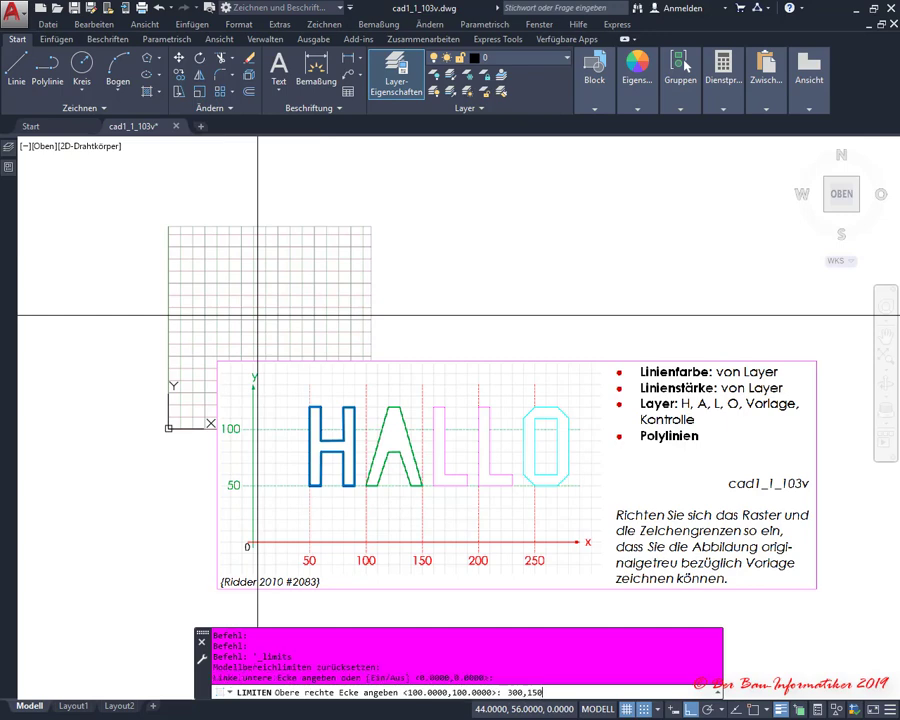
{"action": "key", "text": "Return"}
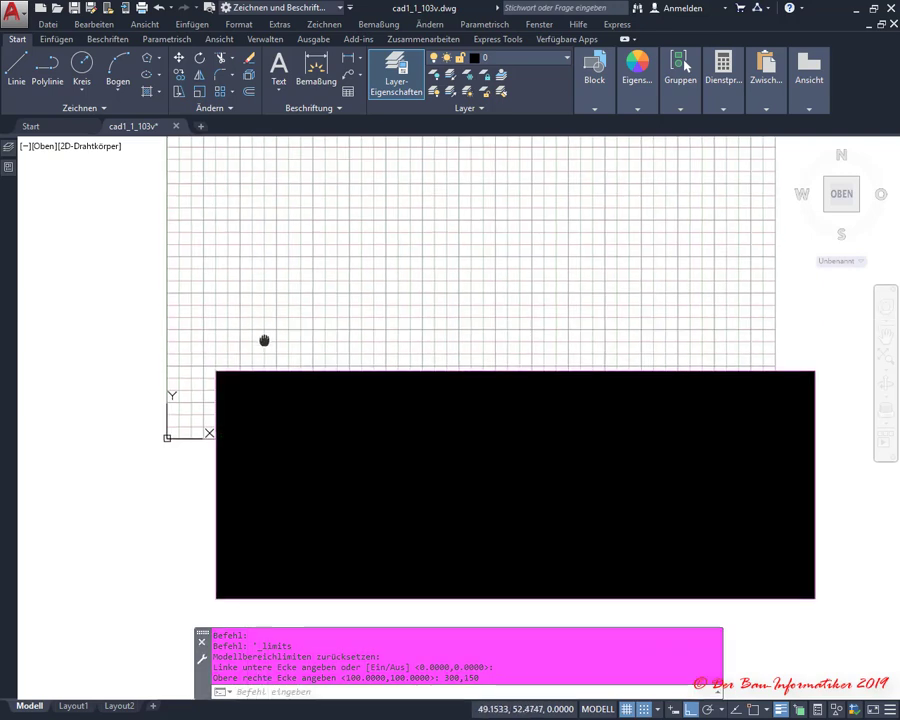
Rerun LIMITEN and choose Ein to switch limit checking on
{"action": "scroll", "coordinate": [320, 200], "scroll_direction": "up", "scroll_amount": 1}
{"action": "scroll", "coordinate": [656, 625], "scroll_direction": "down", "scroll_amount": 1}
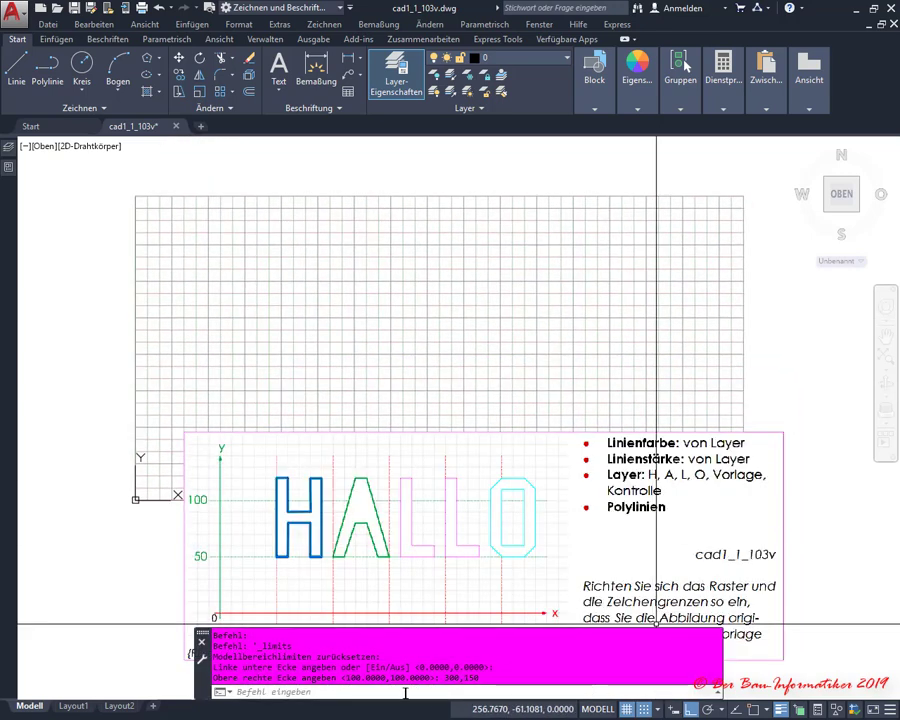
{"action": "type", "text": "LIMITEN"}
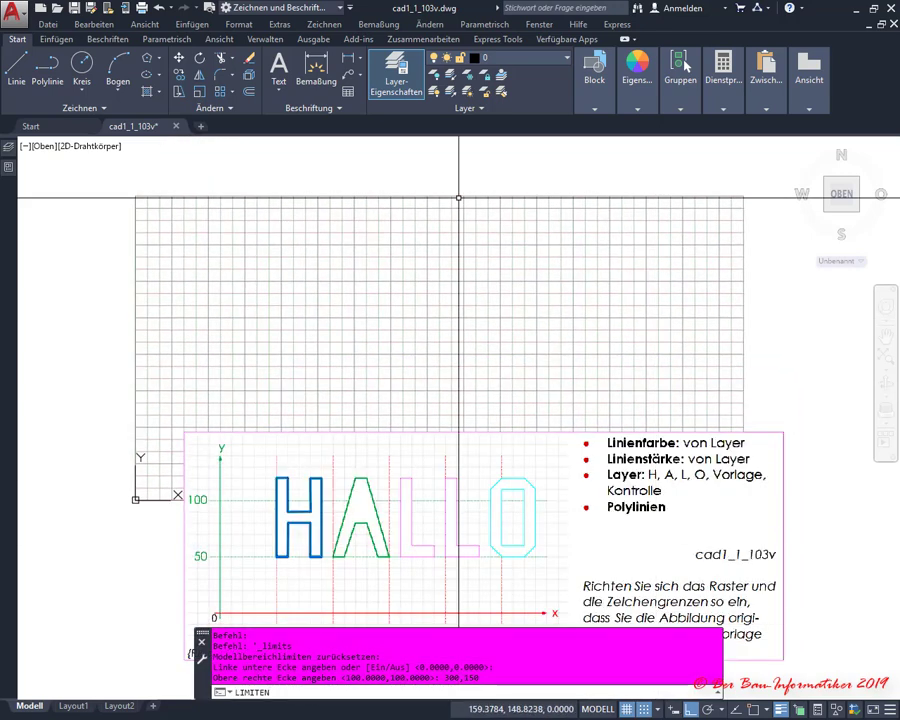
{"action": "key", "text": "Return"}
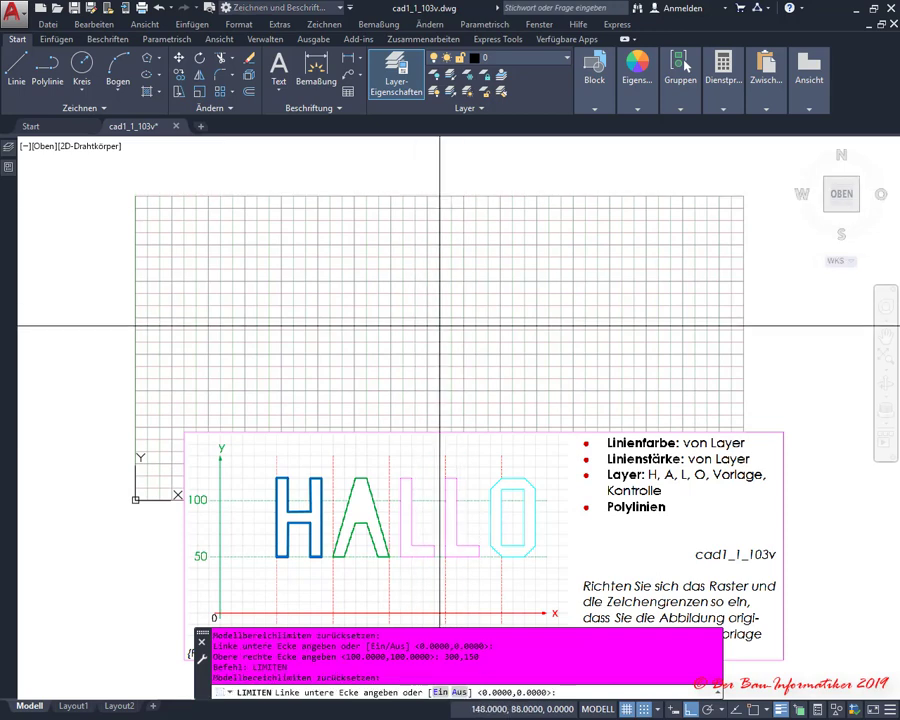
{"action": "left_click", "coordinate": [440, 691]}
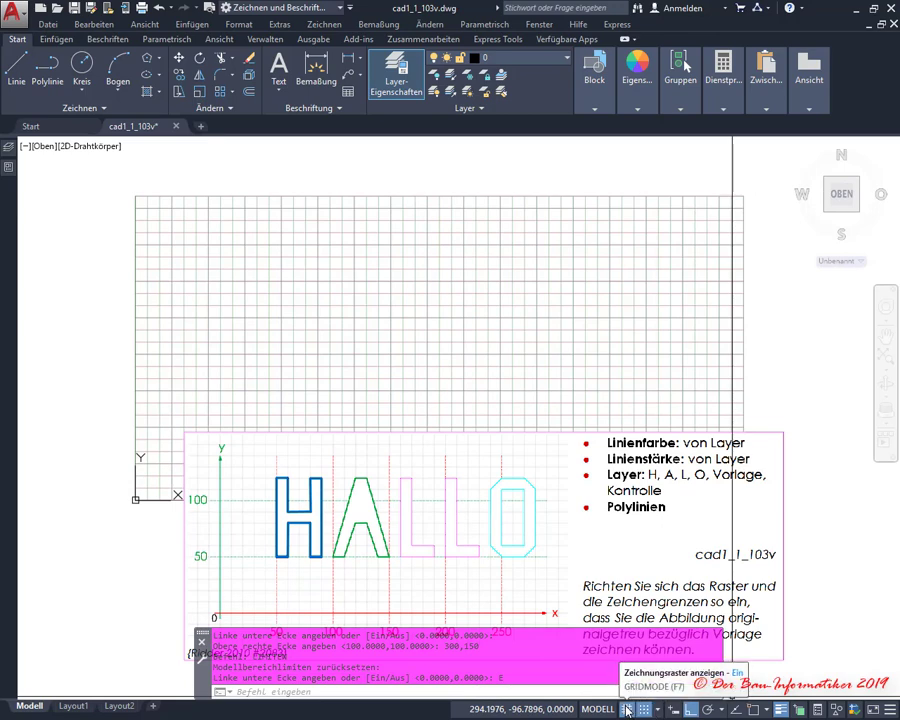
Set snap and grid X/Y spacing to 10, raise the major line interval, and disable adaptive grid
{"action": "right_click", "coordinate": [630, 710]}
{"action": "left_click", "coordinate": [645, 691]}
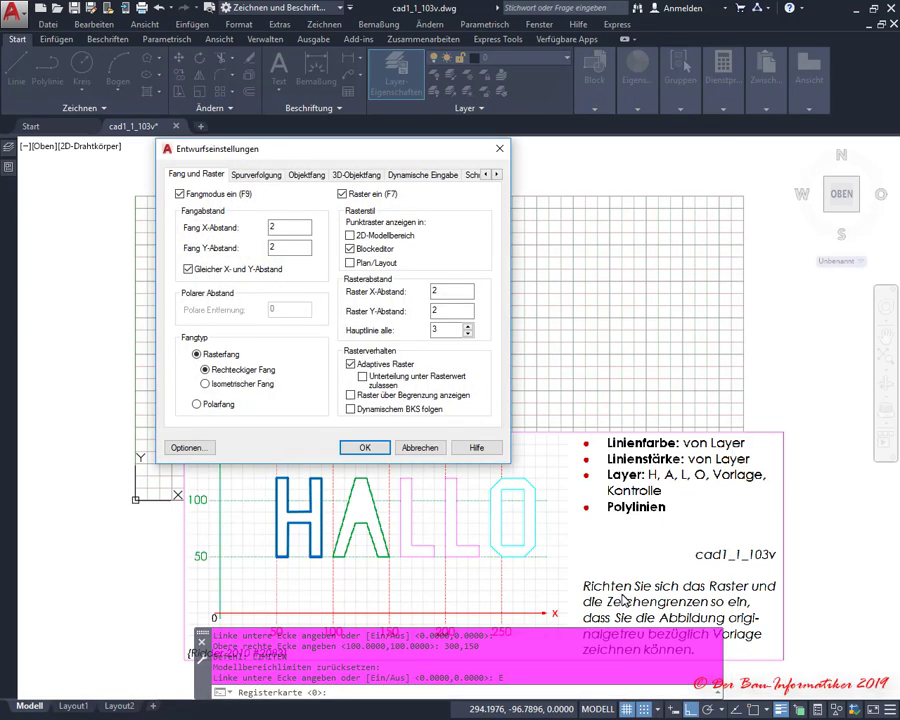
{"action": "double_click", "coordinate": [276, 227]}
{"action": "double_click", "coordinate": [445, 291]}
{"action": "double_click", "coordinate": [437, 311]}
{"action": "type", "text": "10"}
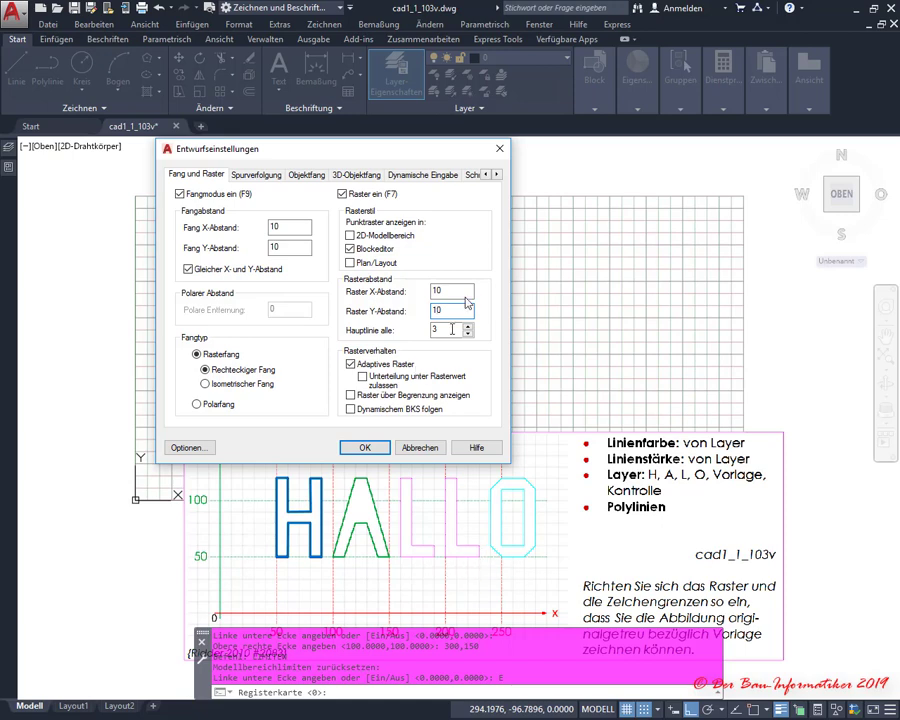
{"action": "left_click", "coordinate": [468, 328]}
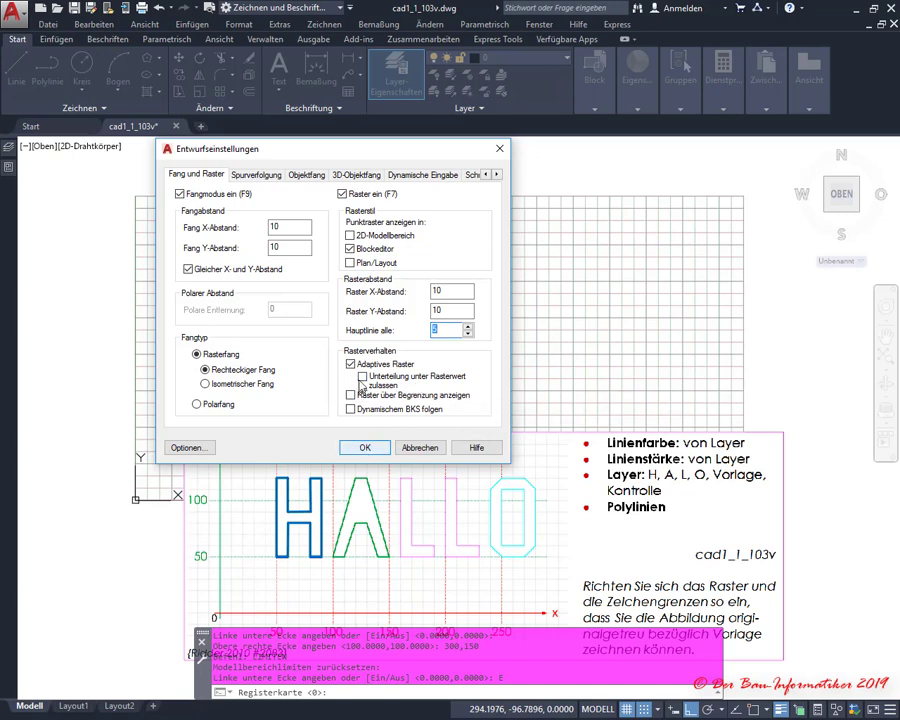
{"action": "left_click", "coordinate": [350, 364]}
{"action": "left_click", "coordinate": [365, 447]}
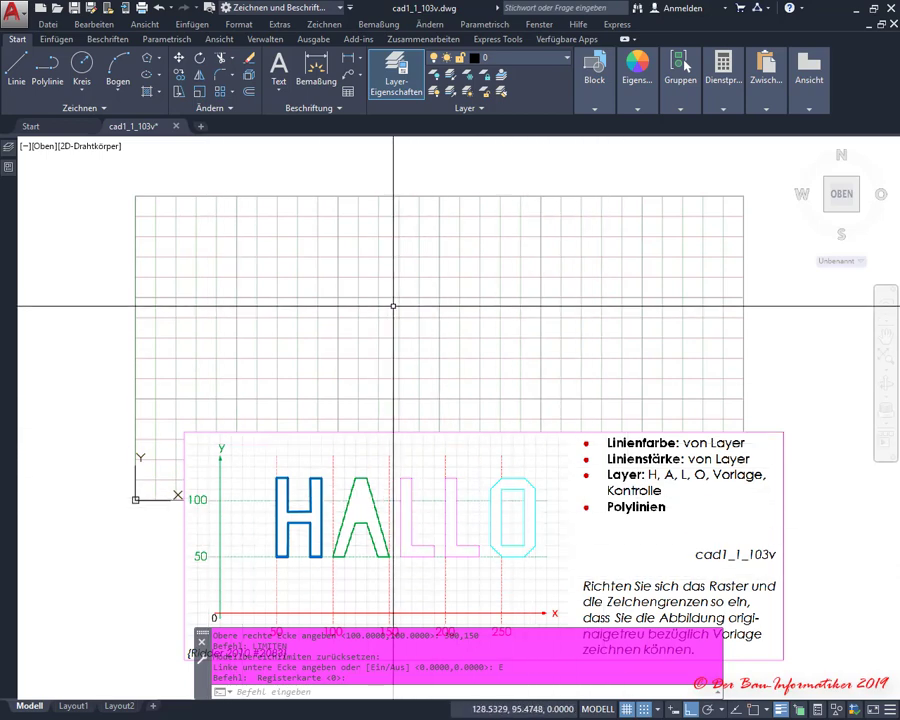
Make H the current layer
{"action": "scroll", "coordinate": [370, 305], "scroll_direction": "down", "scroll_amount": 1}
{"action": "scroll", "coordinate": [370, 305], "scroll_direction": "up", "scroll_amount": 1}
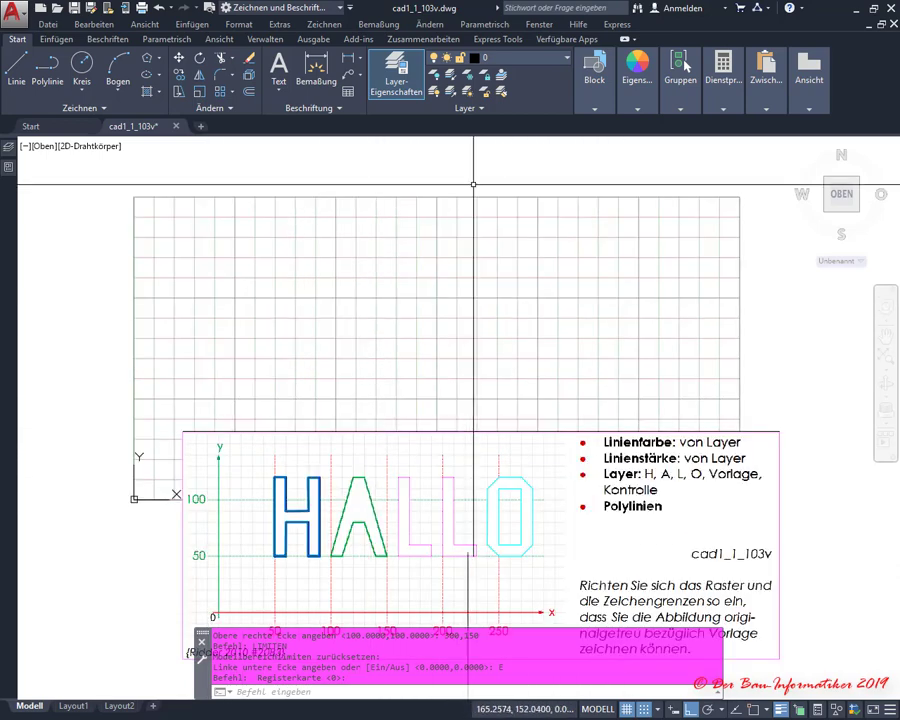
{"action": "left_click", "coordinate": [510, 57]}
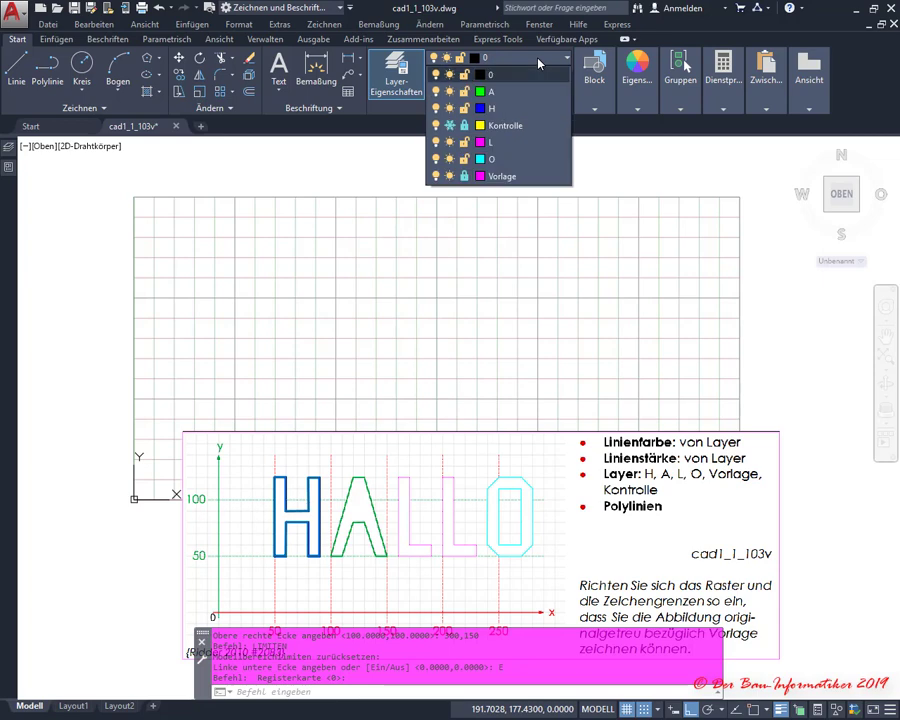
{"action": "left_click", "coordinate": [505, 108]}
Start the H polyline at 50,50 and trace the left leg and upper crossbar
{"action": "left_click", "coordinate": [47, 64]}
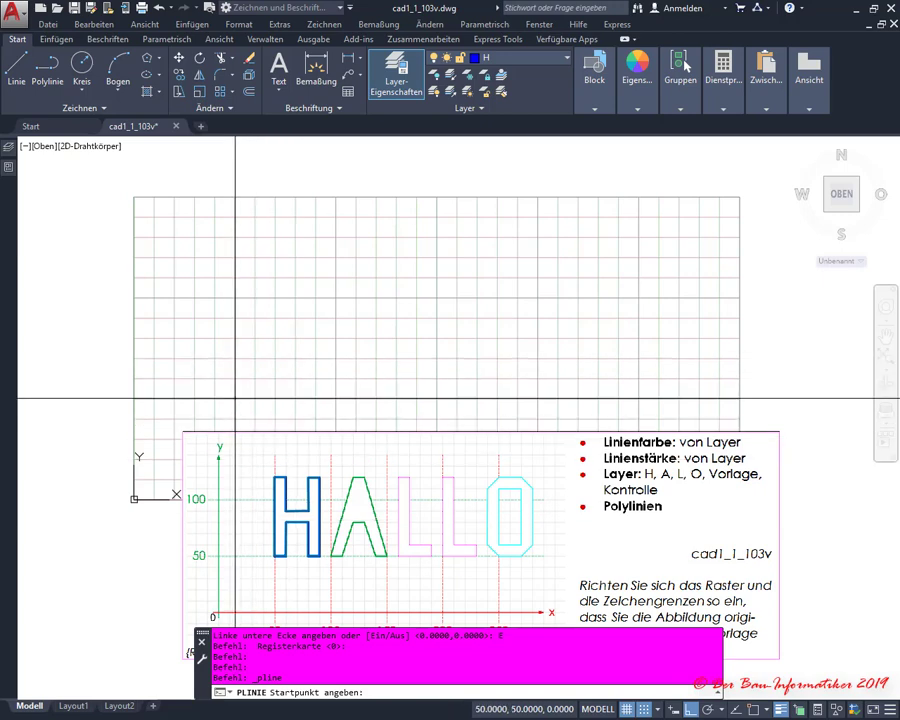
{"action": "left_click", "coordinate": [235, 399]}
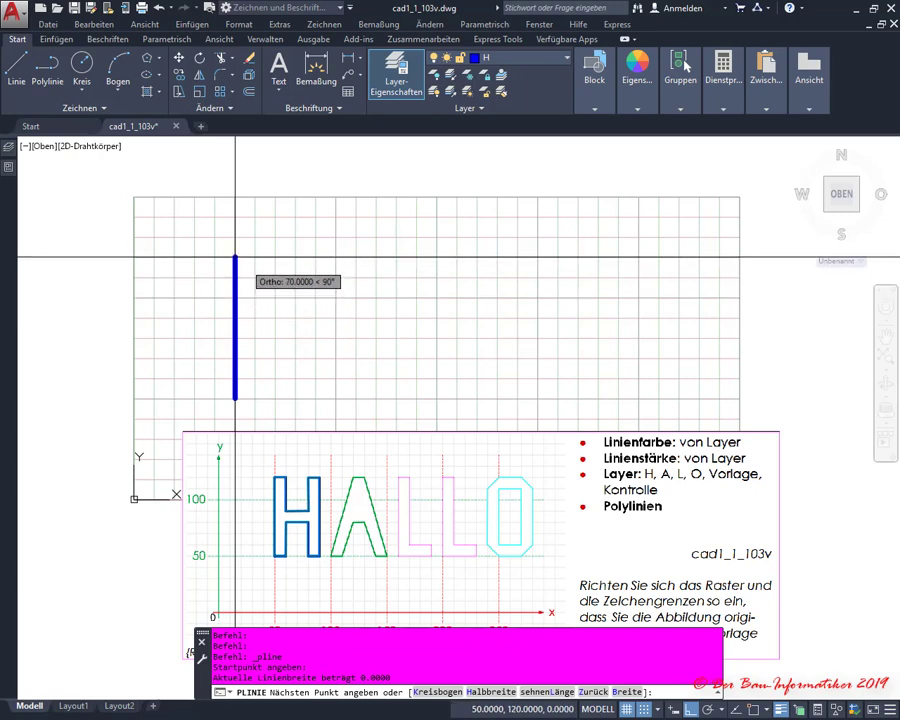
{"action": "left_click", "coordinate": [235, 258]}
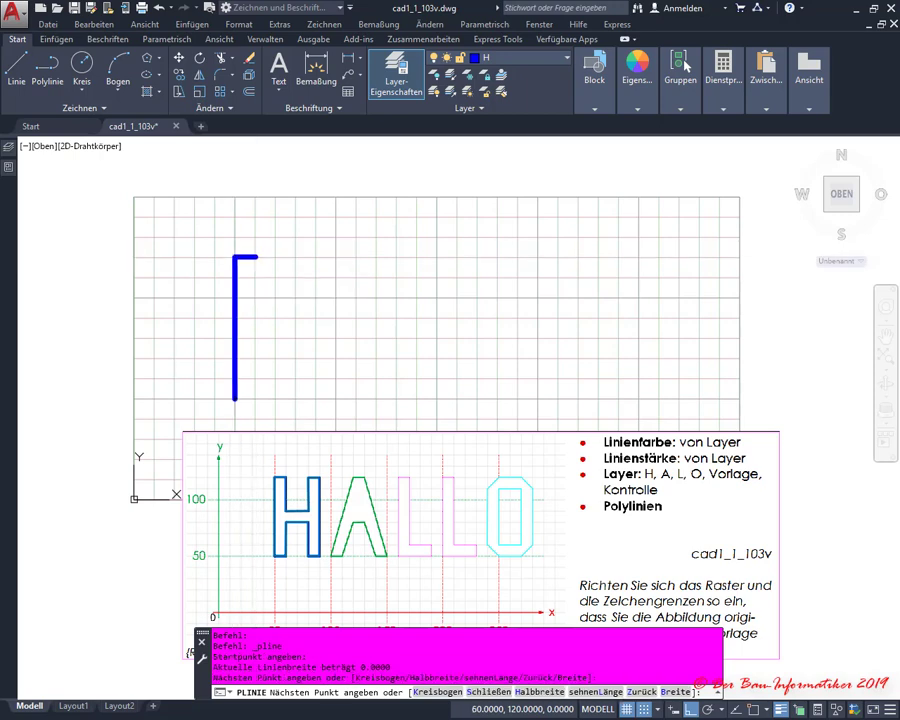
{"action": "left_click", "coordinate": [256, 258]}
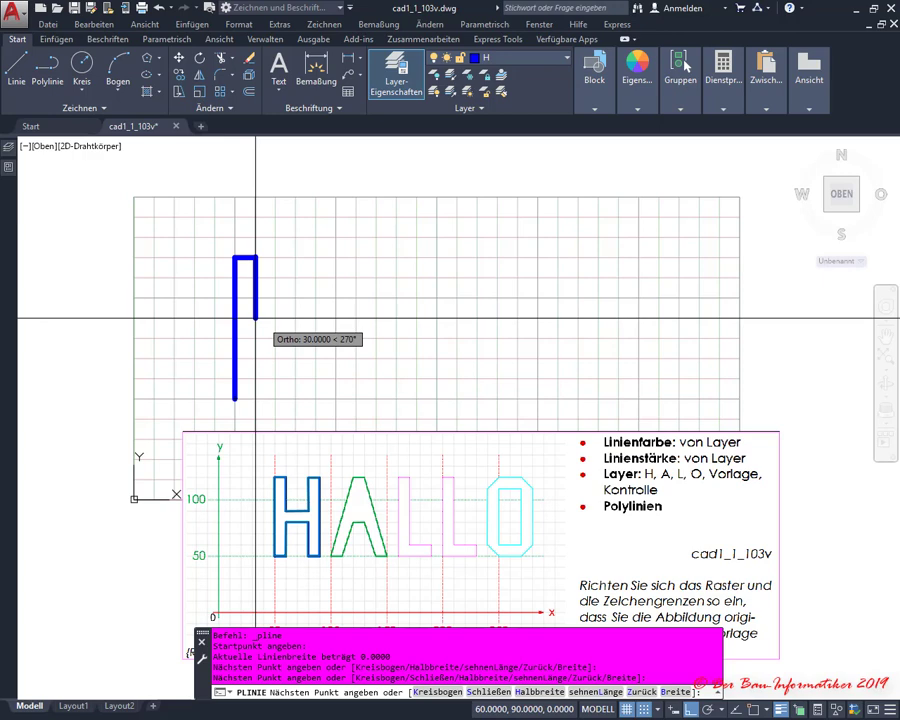
{"action": "left_click", "coordinate": [256, 318]}
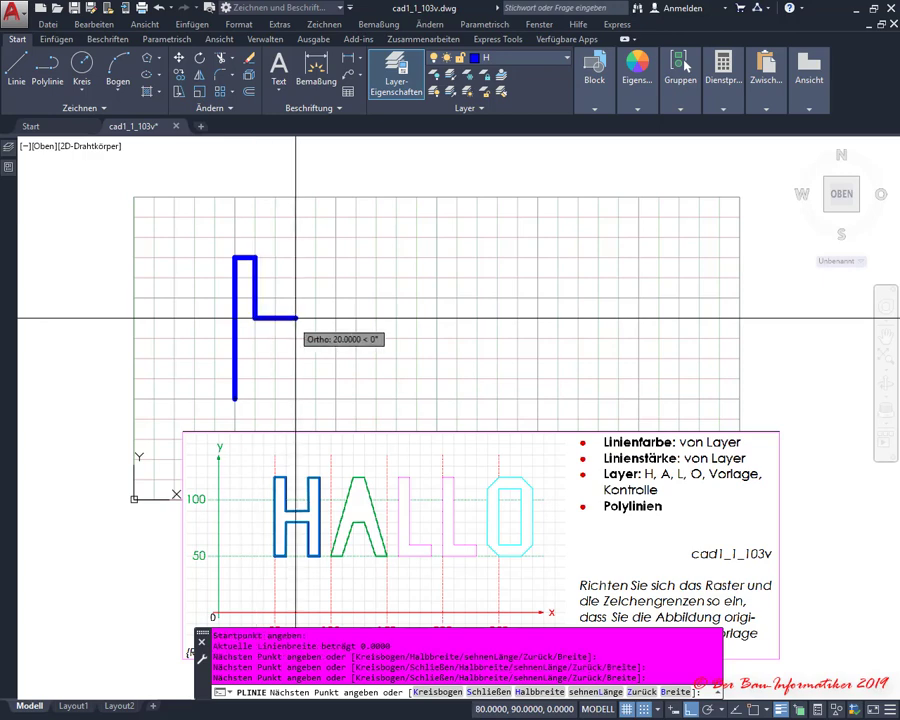
{"action": "left_click", "coordinate": [296, 318]}
{"action": "left_click", "coordinate": [296, 257]}
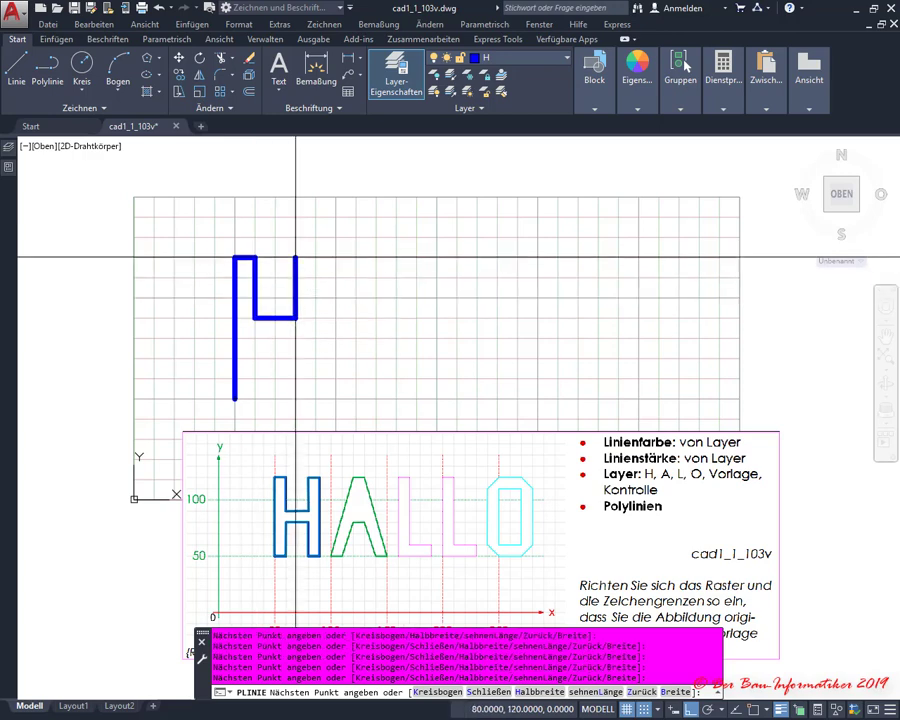
Trace the H's right leg and lower crossbar, then close the outline with S
{"action": "left_click", "coordinate": [317, 257]}
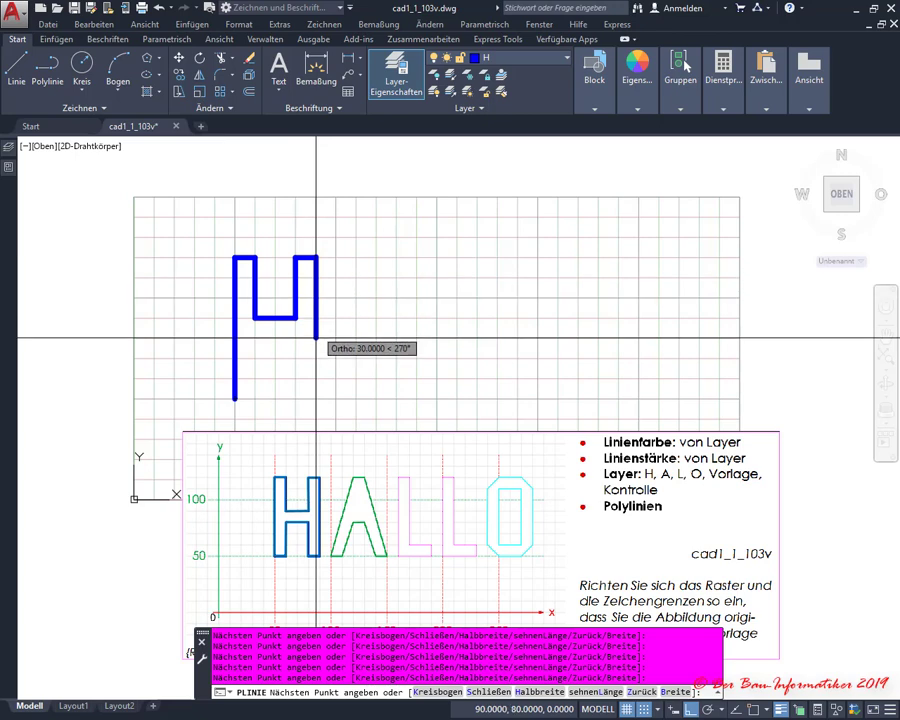
{"action": "left_click", "coordinate": [317, 398]}
{"action": "left_click", "coordinate": [296, 398]}
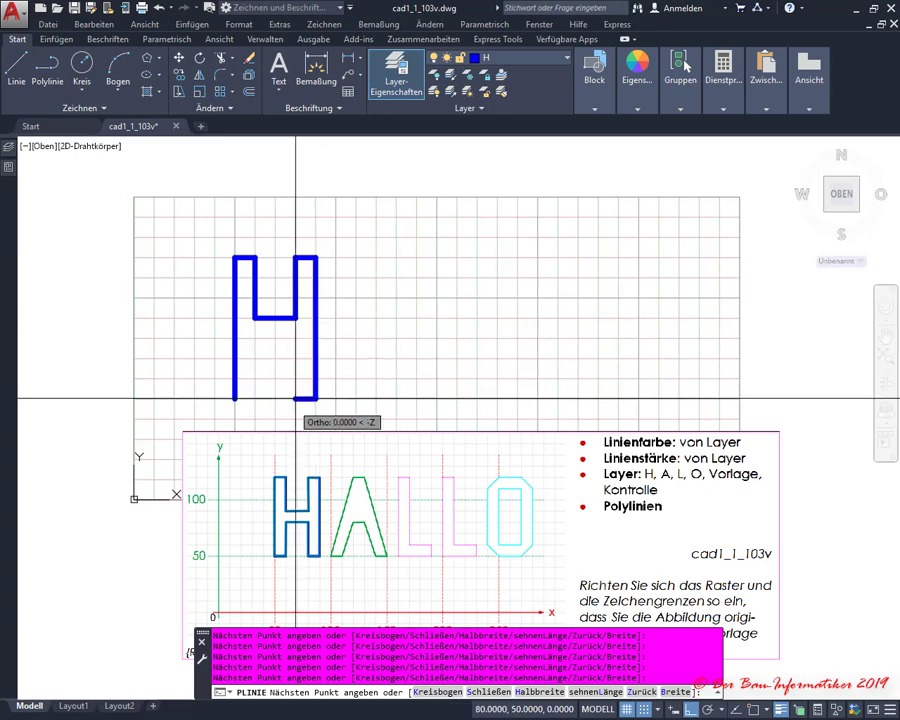
{"action": "left_click", "coordinate": [296, 338]}
{"action": "left_click", "coordinate": [255, 338]}
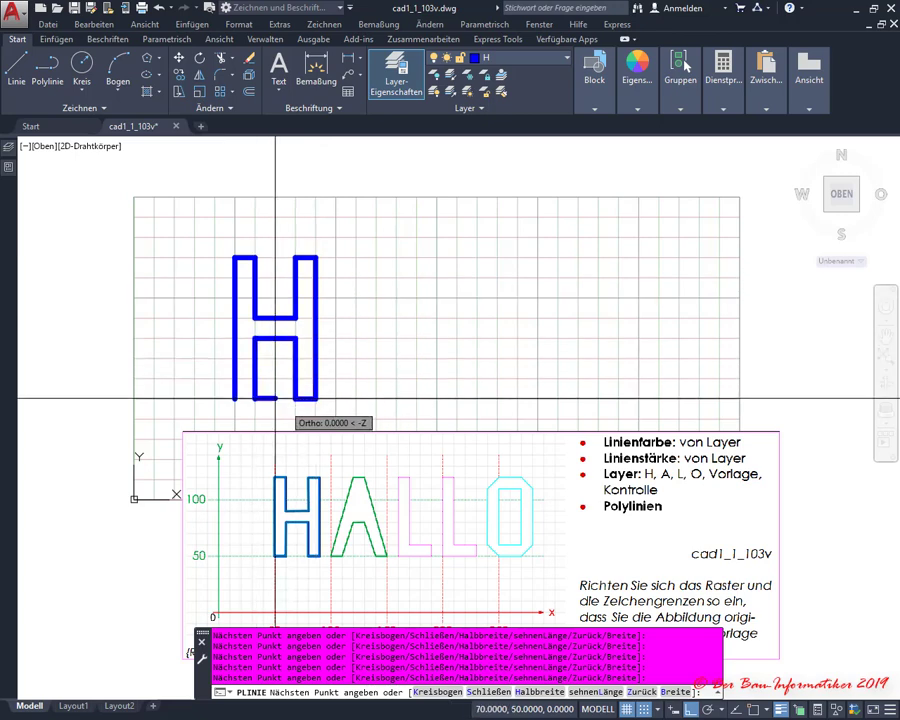
{"action": "type", "text": "s"}
{"action": "key", "text": "Return"}
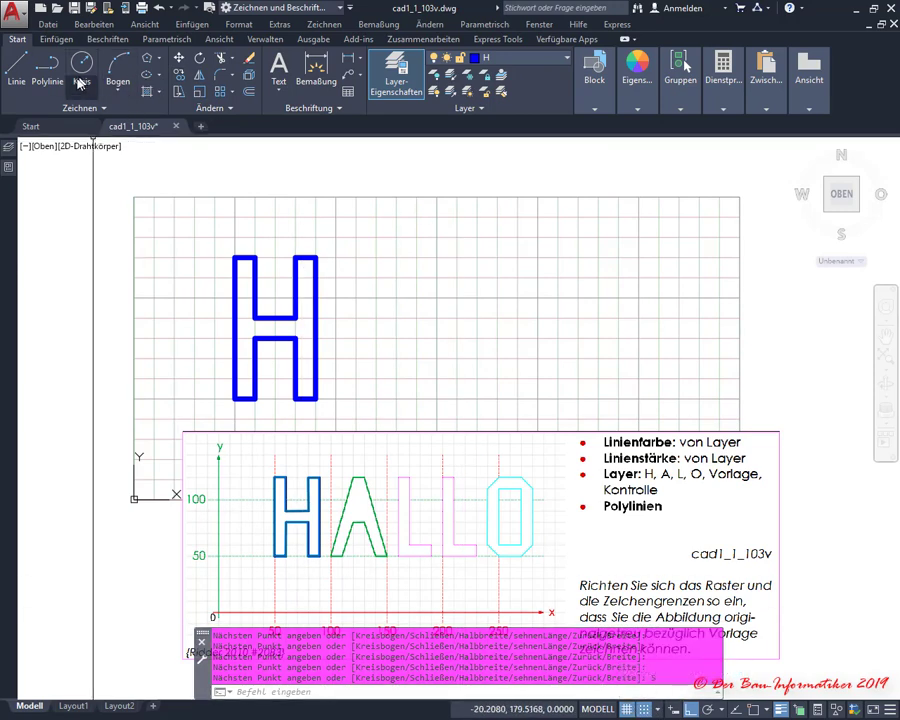
Make A the current layer, start a polyline at 100,50, and turn Ortho off
{"action": "left_click", "coordinate": [516, 58]}
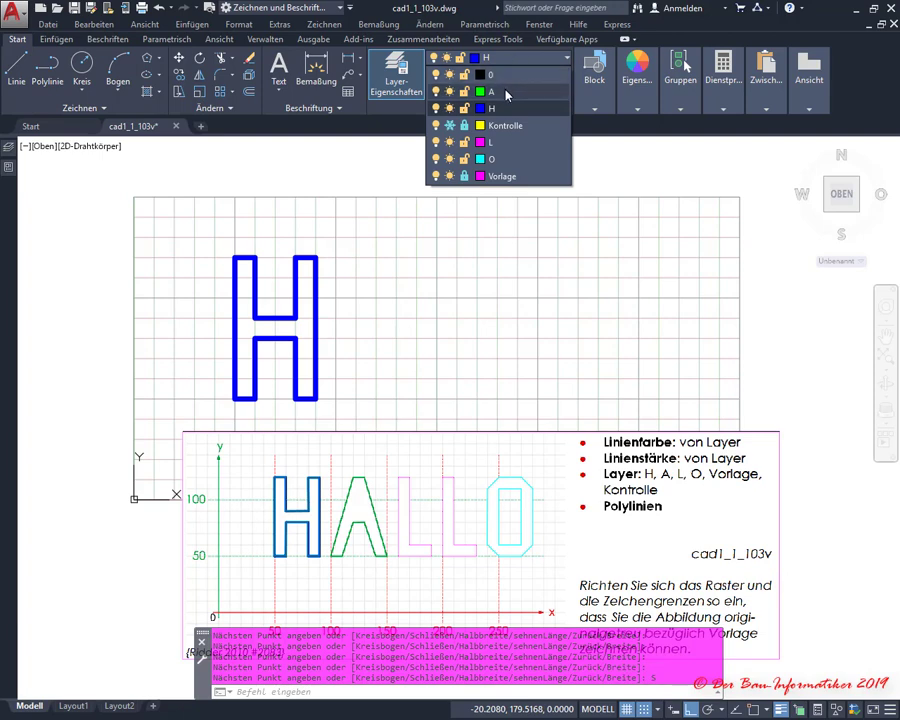
{"action": "left_click", "coordinate": [490, 91]}
{"action": "left_click", "coordinate": [47, 84]}
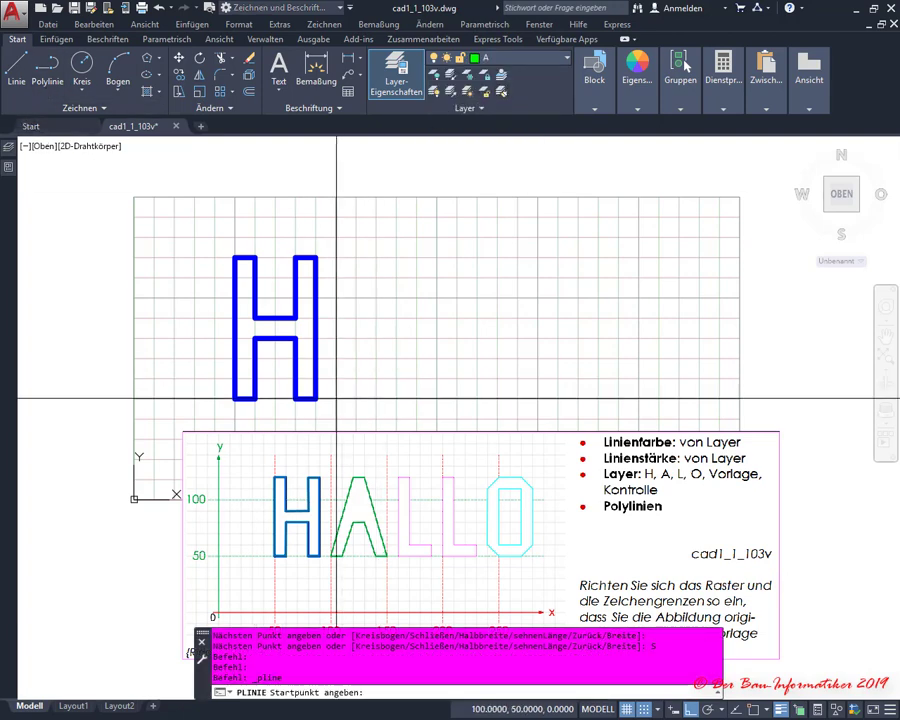
{"action": "left_click", "coordinate": [336, 399]}
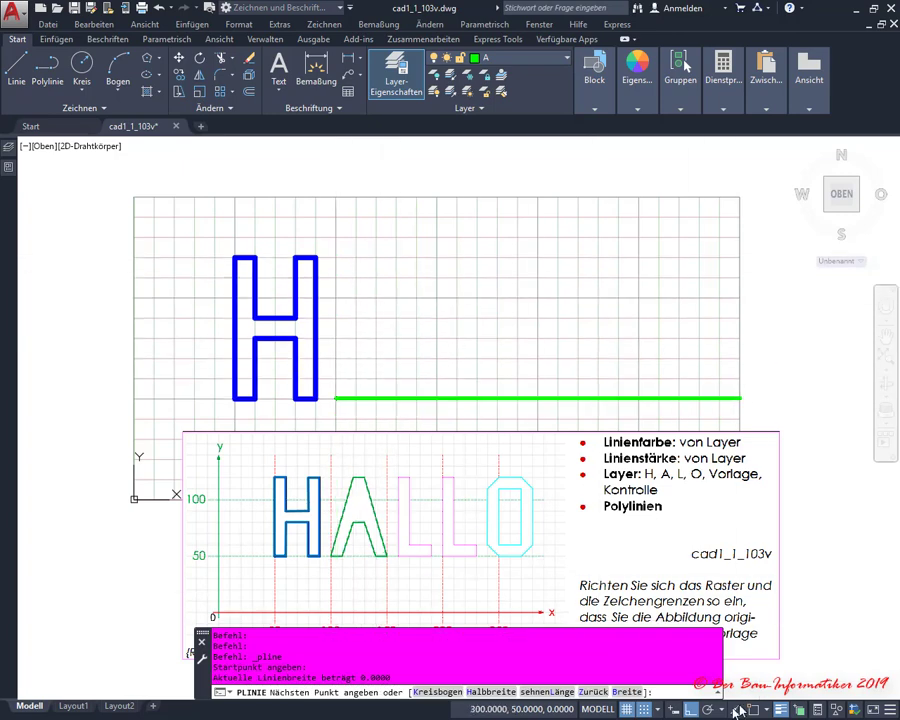
{"action": "key", "text": "F8"}
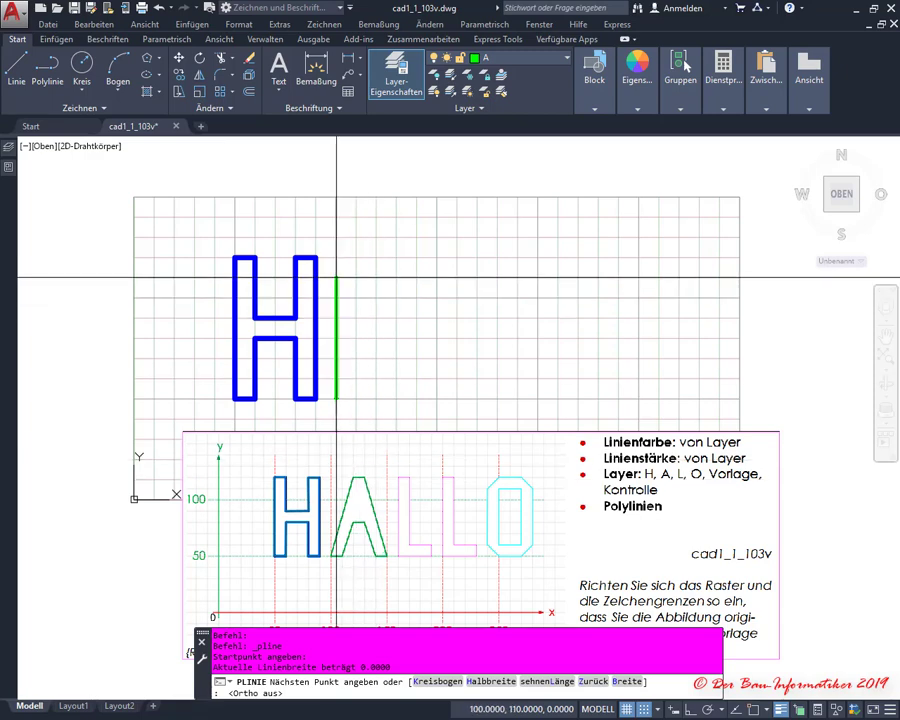
Trace the A's apex, right leg, inner crossbar and left leg, then close the outline
{"action": "left_click", "coordinate": [376, 278]}
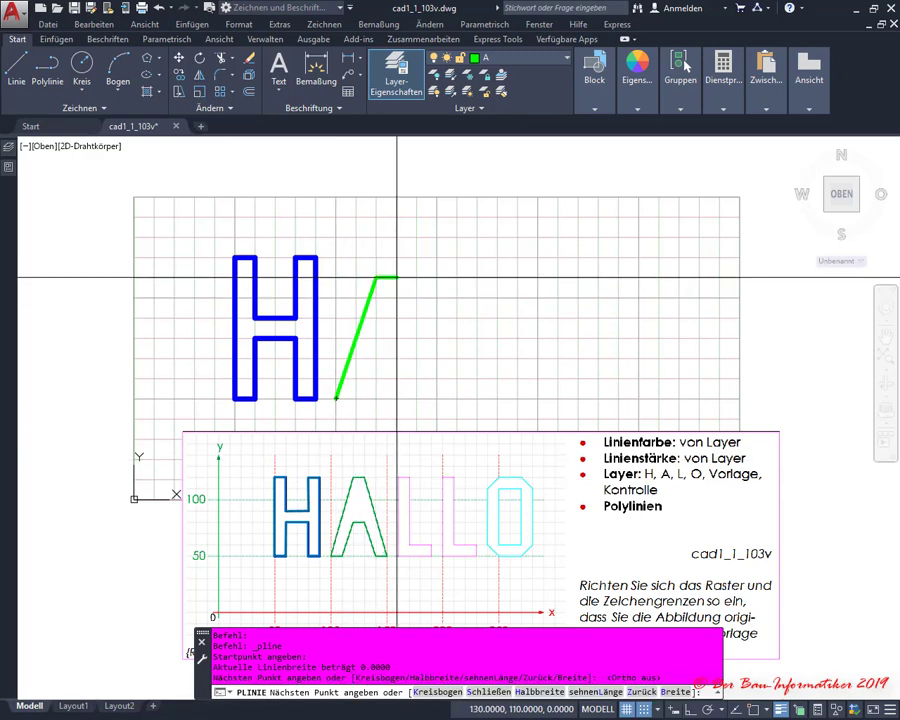
{"action": "left_click", "coordinate": [397, 278]}
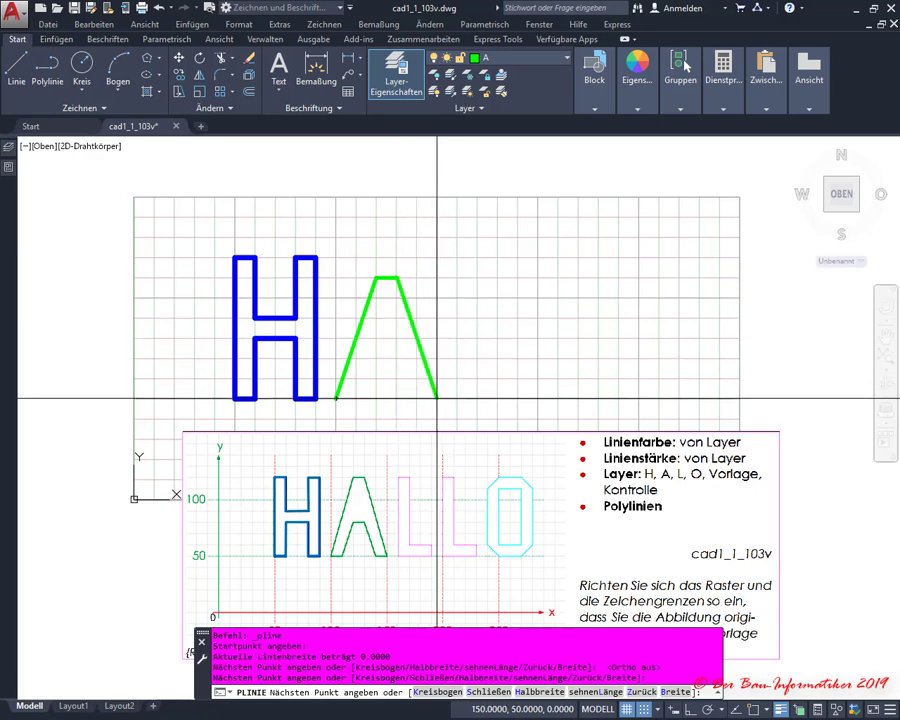
{"action": "left_click", "coordinate": [437, 399]}
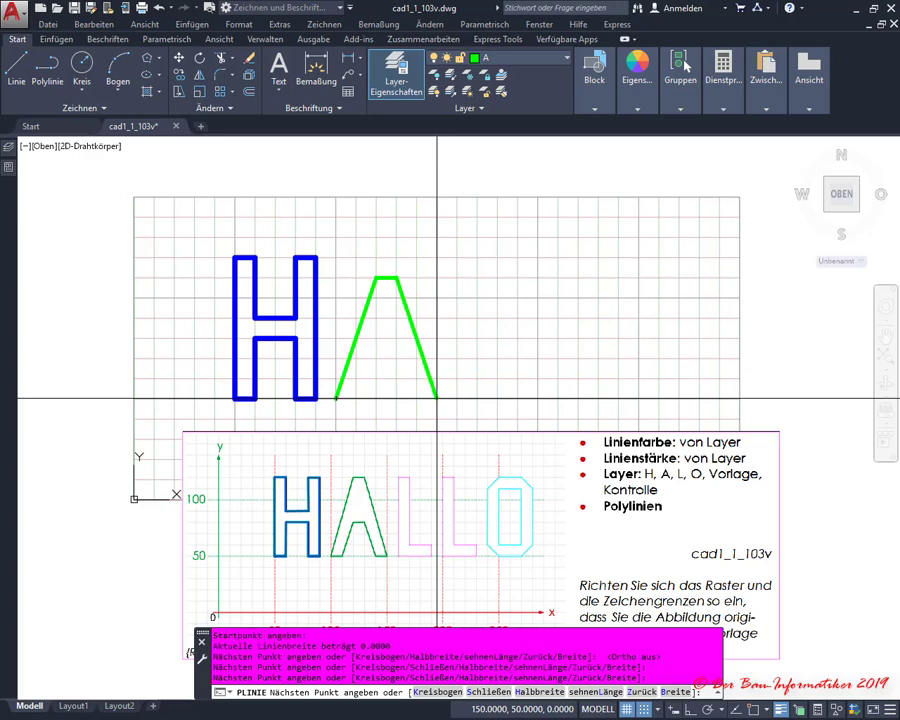
{"action": "left_click", "coordinate": [417, 399]}
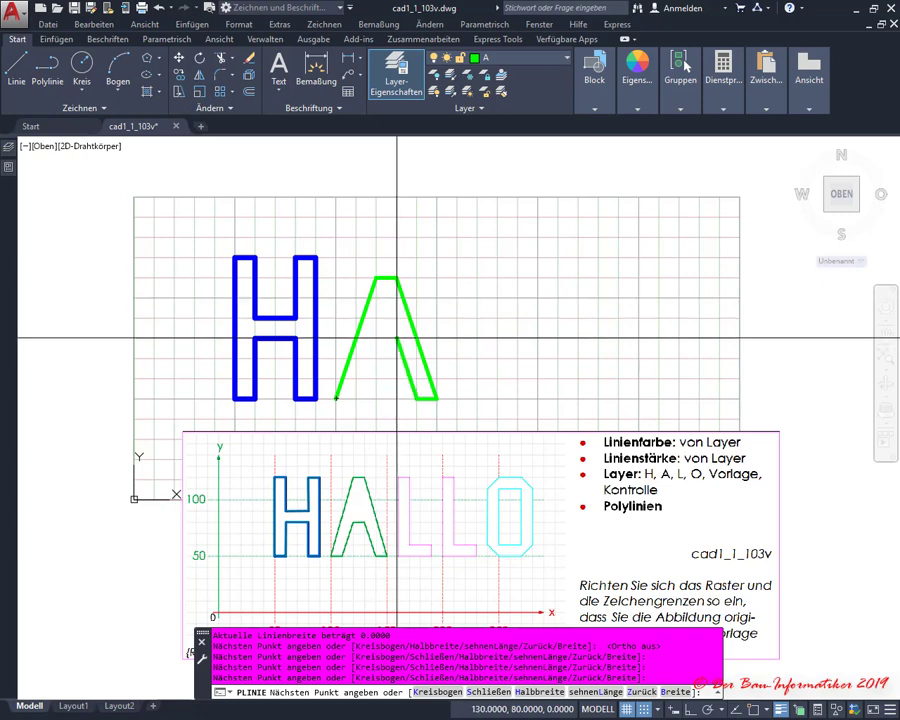
{"action": "left_click", "coordinate": [397, 338]}
{"action": "left_click", "coordinate": [377, 338]}
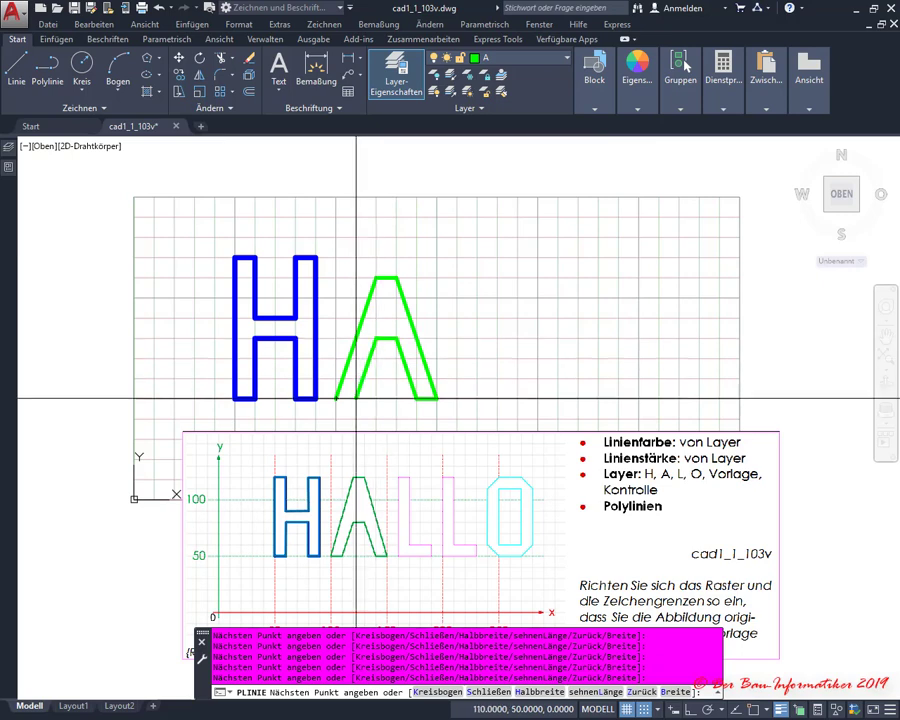
{"action": "left_click", "coordinate": [356, 399]}
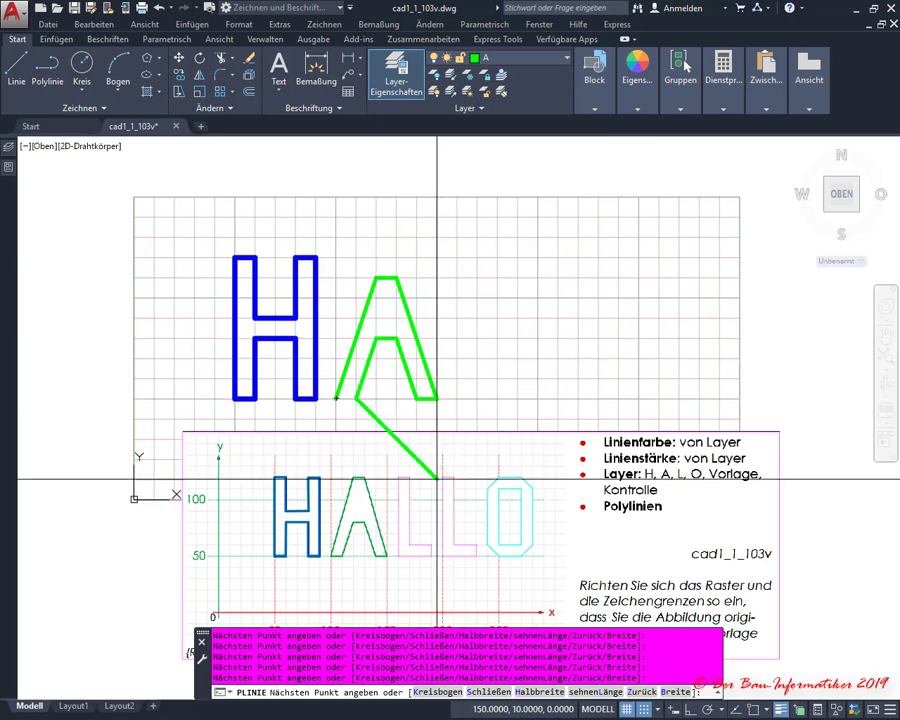
{"action": "left_click", "coordinate": [482, 692]}
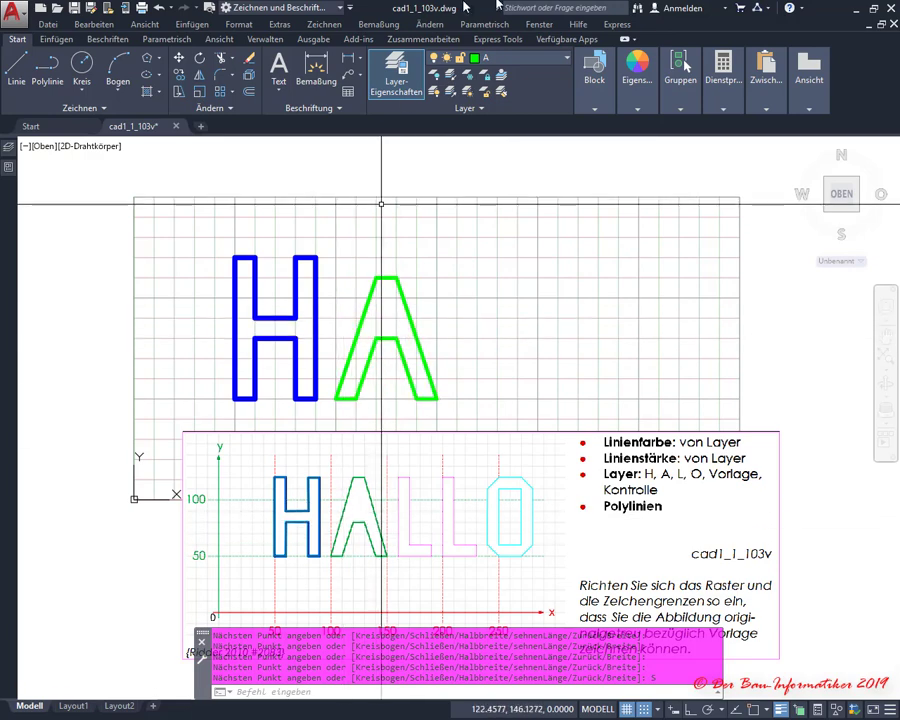
Make L the current layer and trace the first L as a closed polyline
{"action": "left_click", "coordinate": [512, 60]}
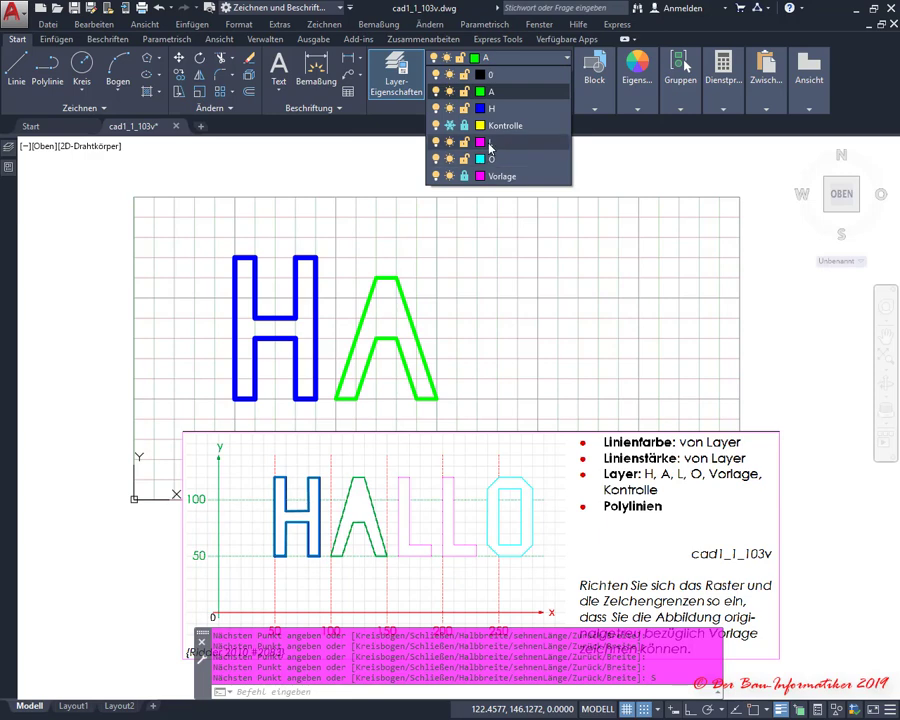
{"action": "left_click", "coordinate": [500, 145]}
{"action": "left_click", "coordinate": [46, 68]}
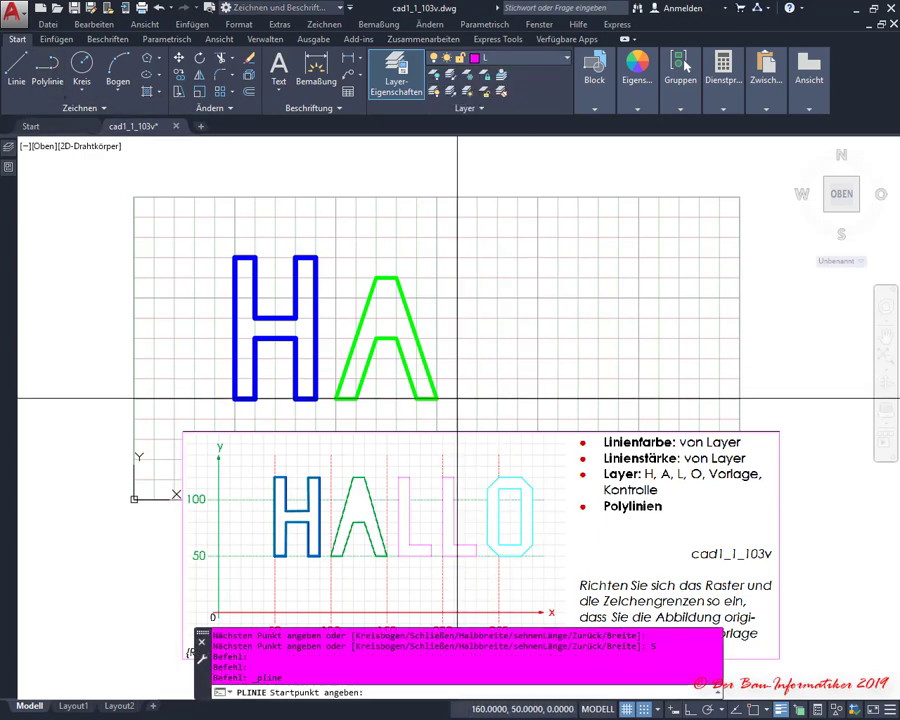
{"action": "left_click", "coordinate": [457, 398]}
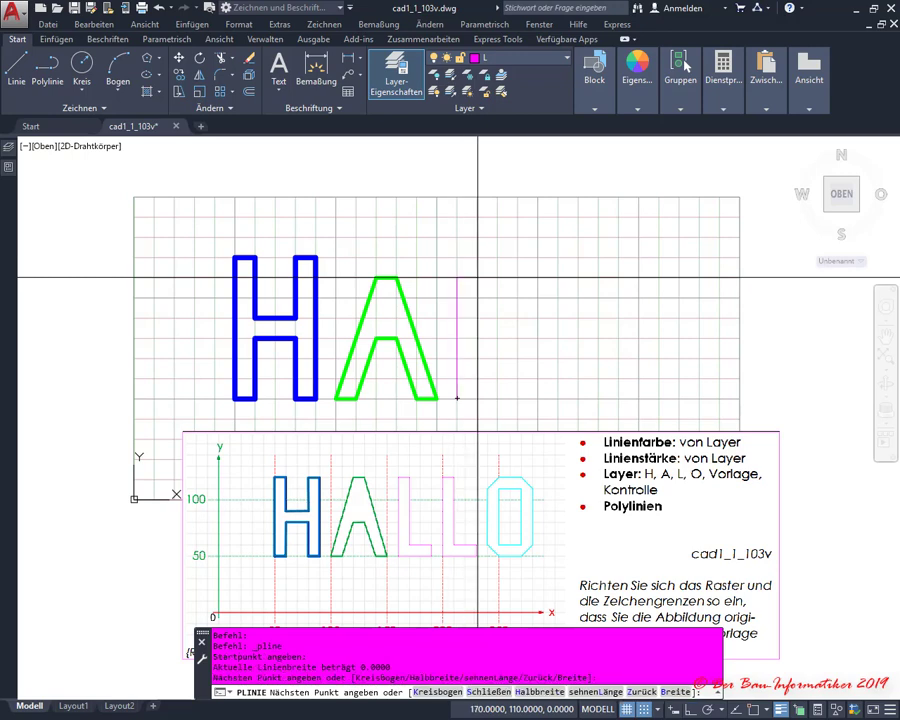
{"action": "left_click", "coordinate": [477, 277]}
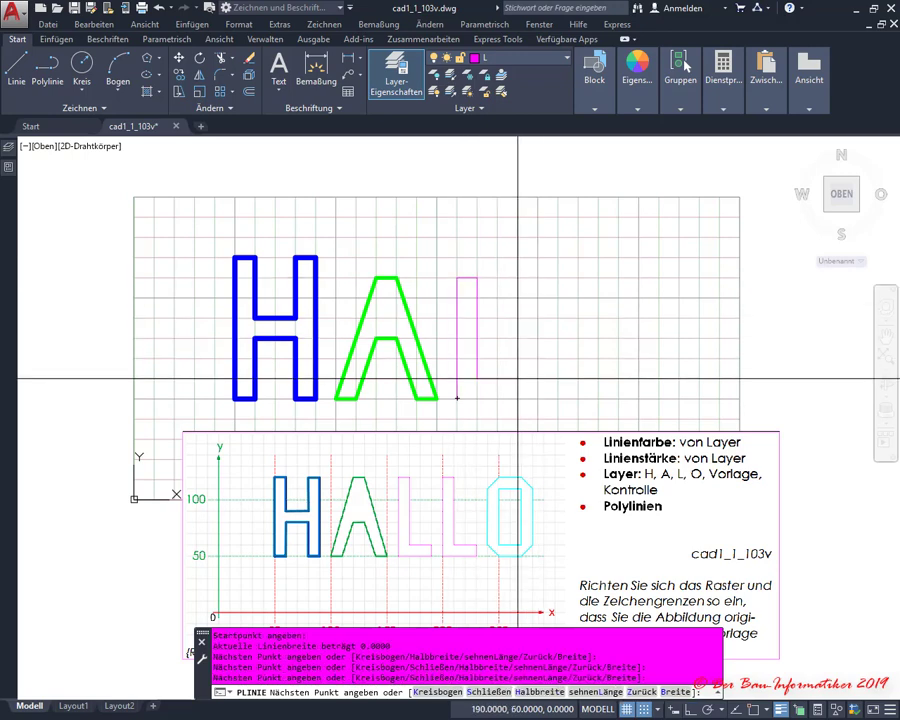
{"action": "left_click", "coordinate": [517, 379]}
{"action": "left_click", "coordinate": [517, 399]}
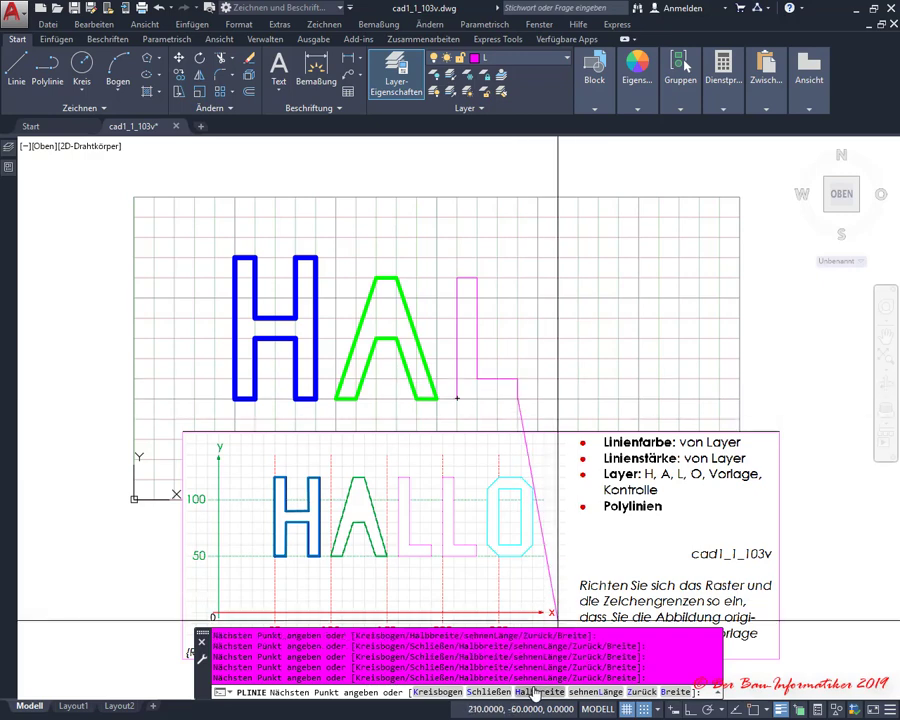
{"action": "type", "text": "s"}
{"action": "key", "text": "Return"}
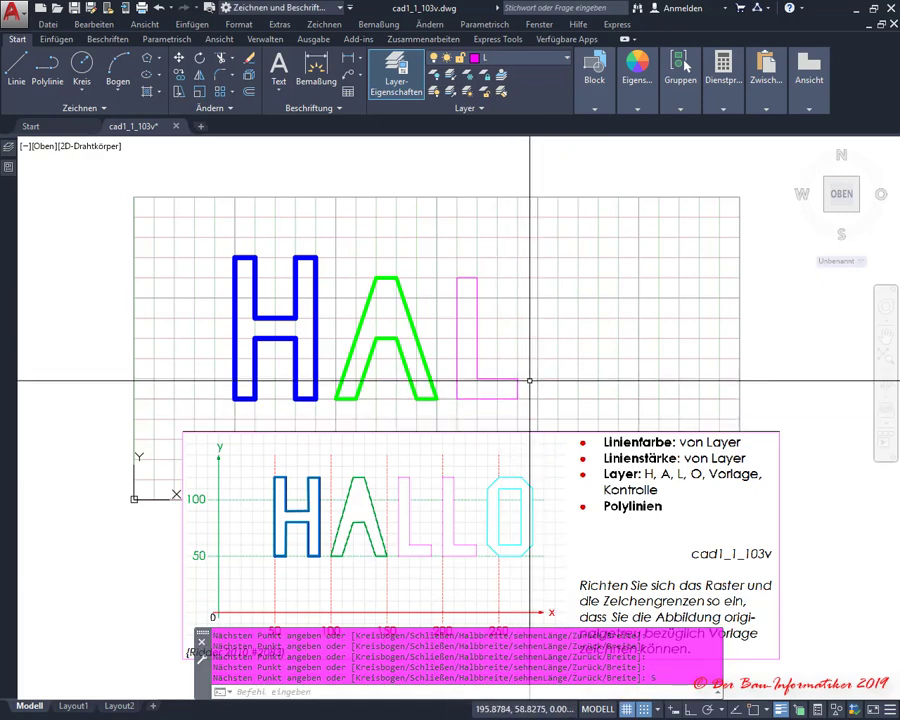
Trace the second L's corners beside the first and close it with S
{"action": "key", "text": "Return"}
{"action": "left_click", "coordinate": [538, 398]}
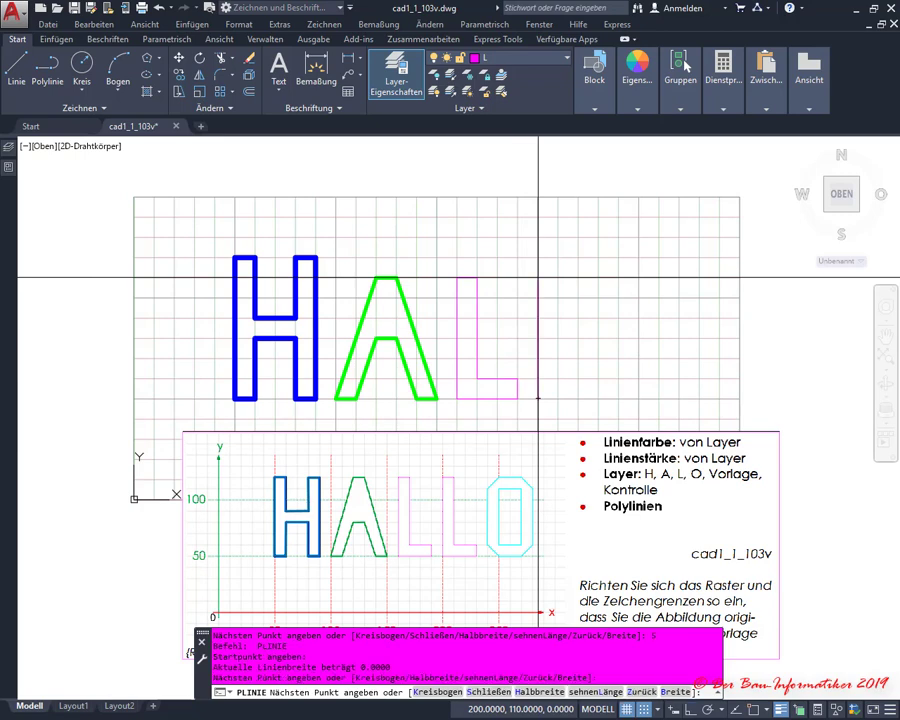
{"action": "left_click", "coordinate": [538, 278]}
{"action": "left_click", "coordinate": [557, 378]}
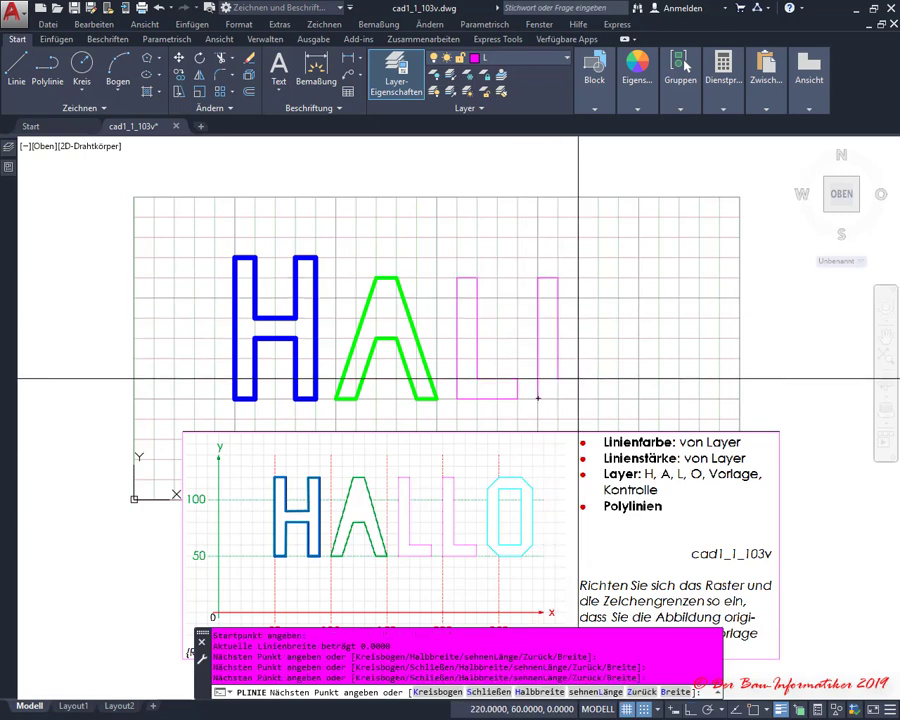
{"action": "left_click", "coordinate": [598, 378]}
{"action": "left_click", "coordinate": [598, 398]}
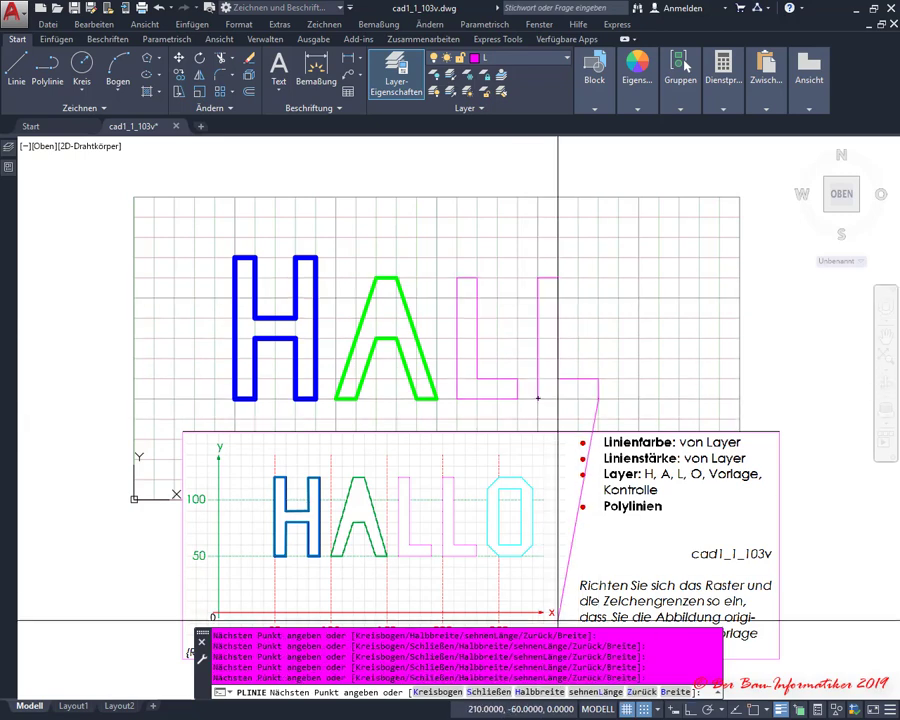
{"action": "type", "text": "S"}
{"action": "key", "text": "Return"}
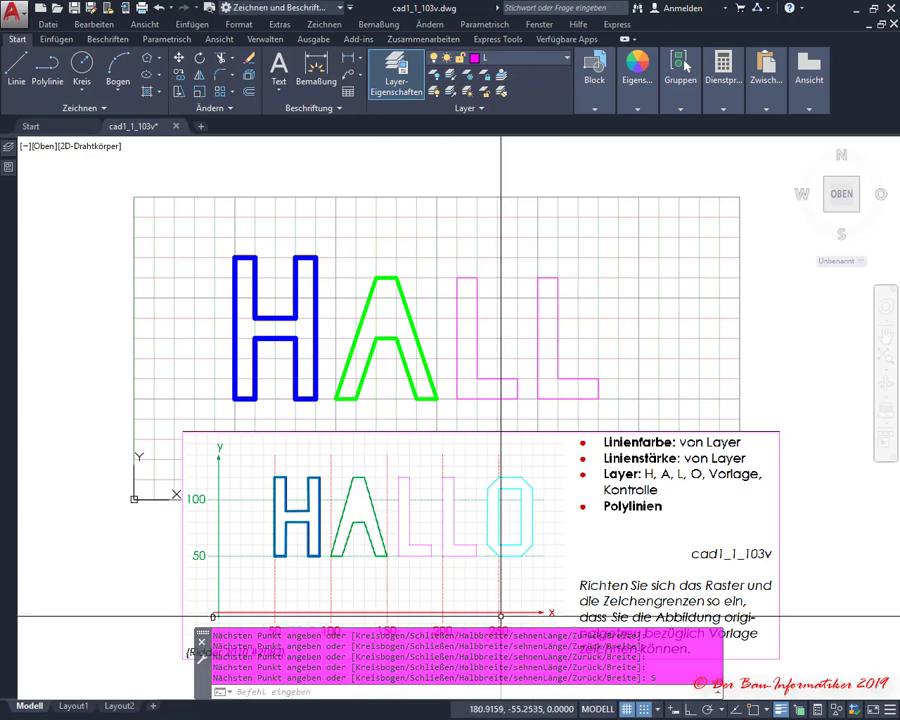
Make O the current layer and trace the O's left side up to the upper-left chamfer
{"action": "left_click", "coordinate": [500, 57]}
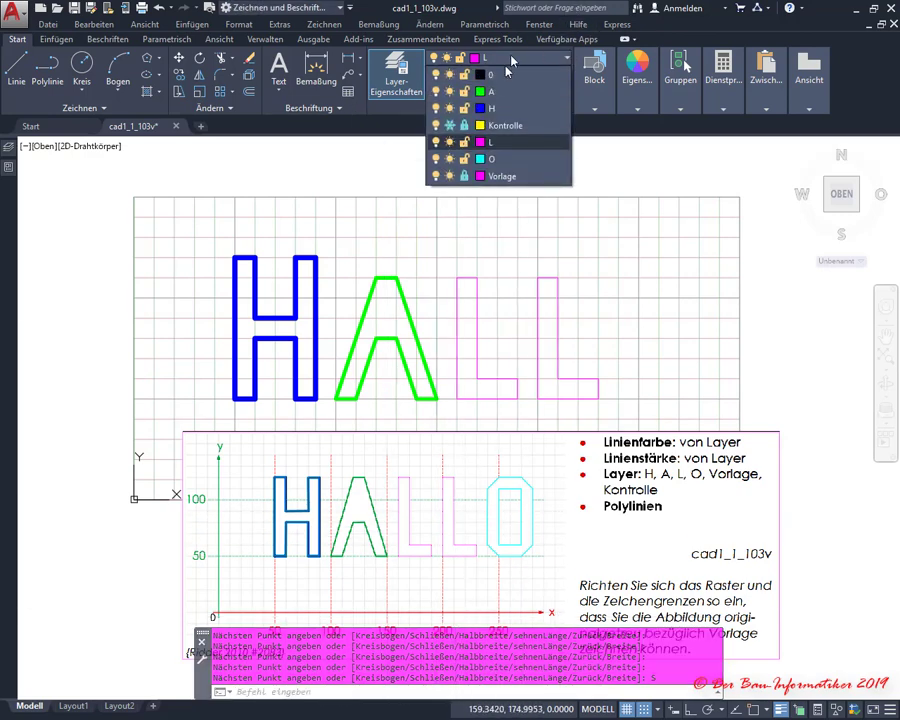
{"action": "left_click", "coordinate": [493, 165]}
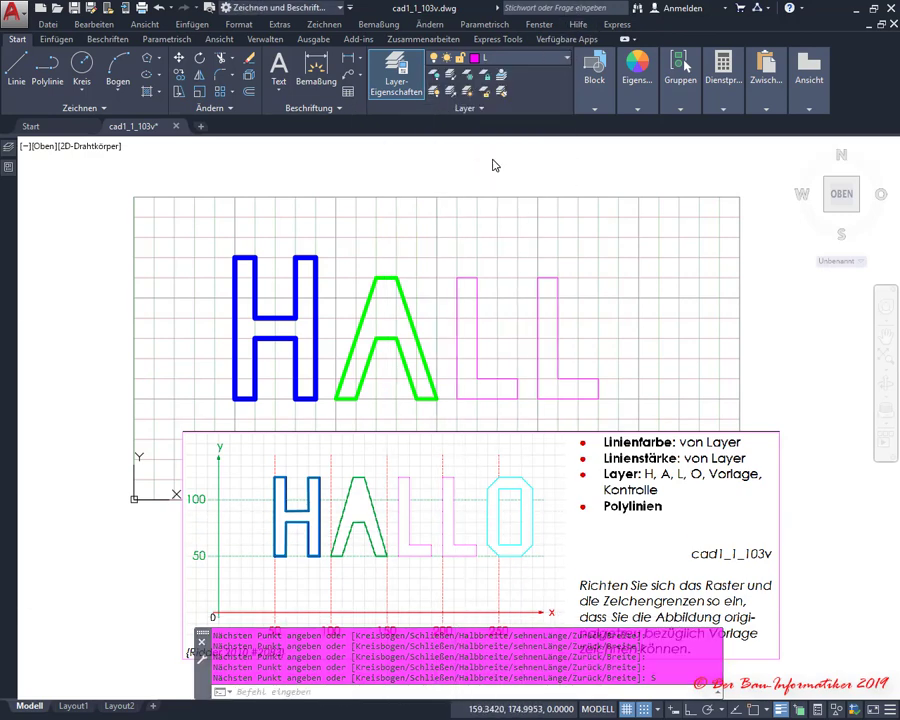
{"action": "left_click", "coordinate": [45, 62]}
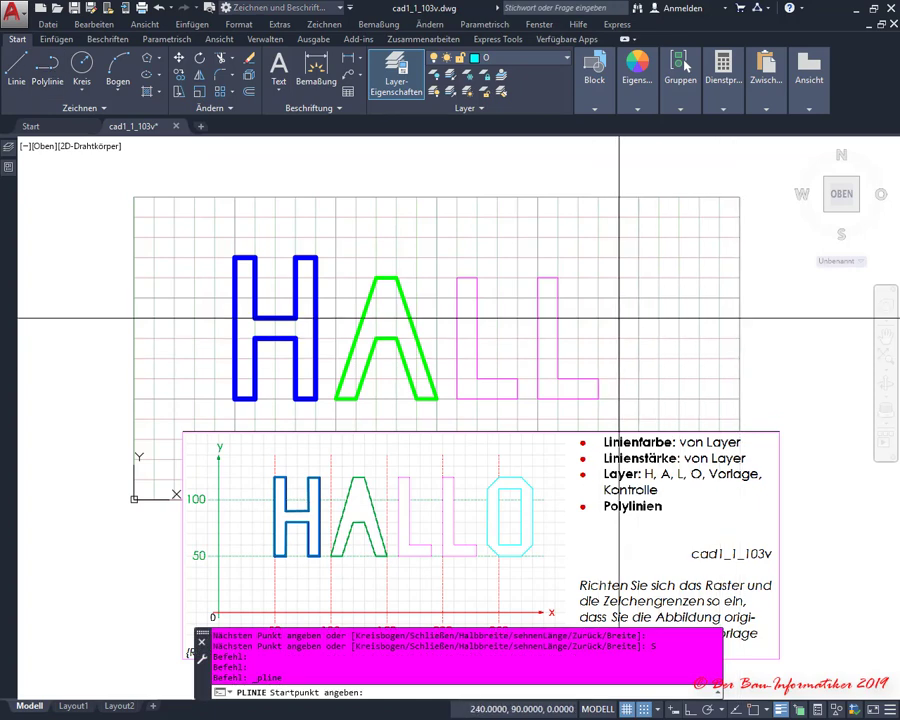
{"action": "left_click", "coordinate": [619, 379]}
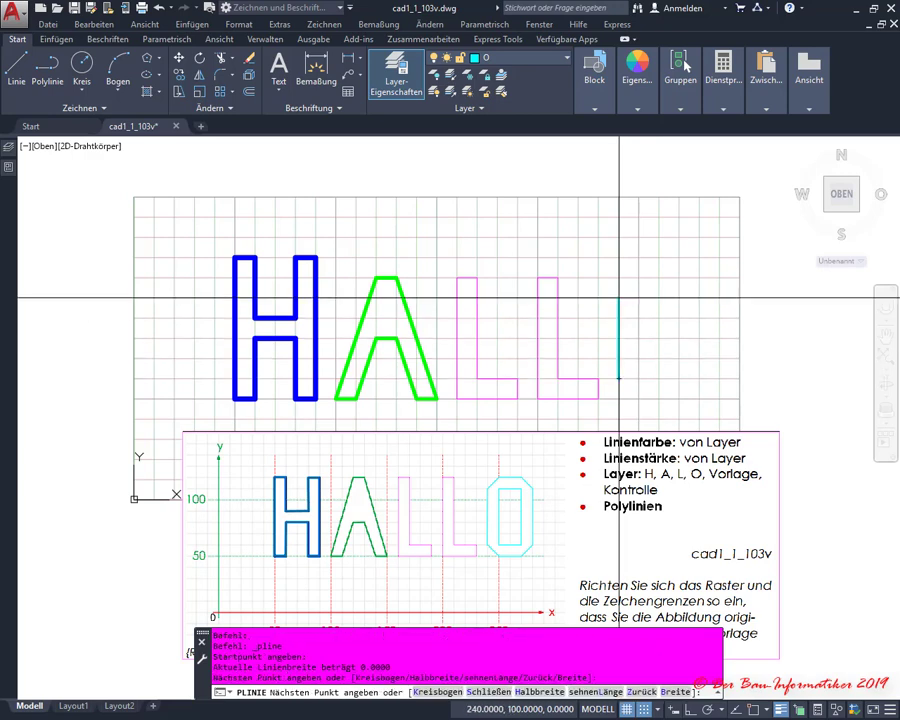
{"action": "left_click", "coordinate": [619, 298]}
{"action": "left_click", "coordinate": [638, 278]}
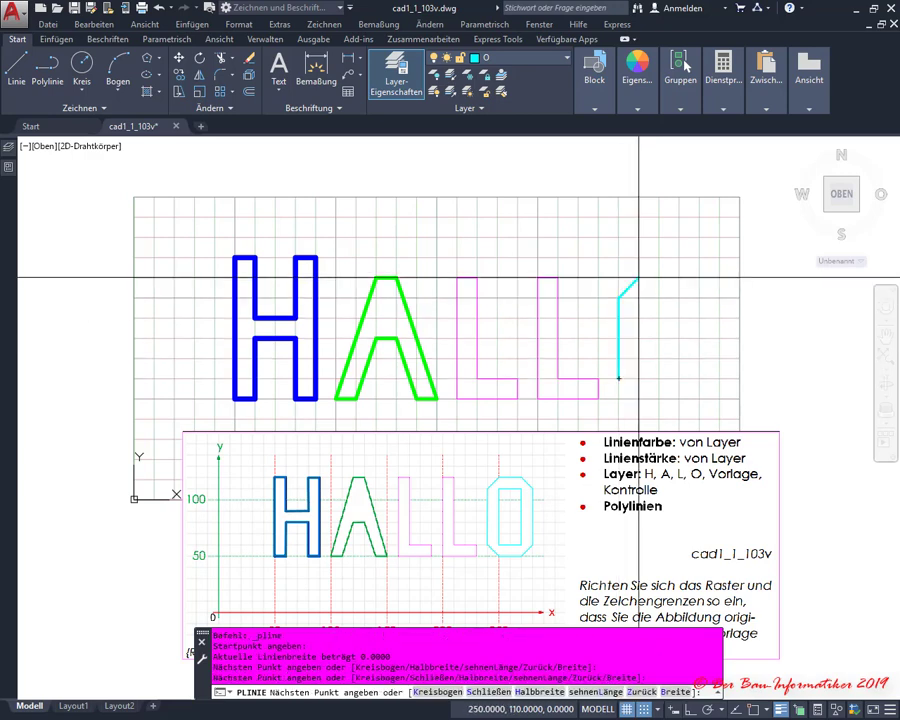
Trace the O's top, right side and bottom chamfers, then close the outer octagon
{"action": "left_click", "coordinate": [680, 278]}
{"action": "left_click", "coordinate": [698, 297]}
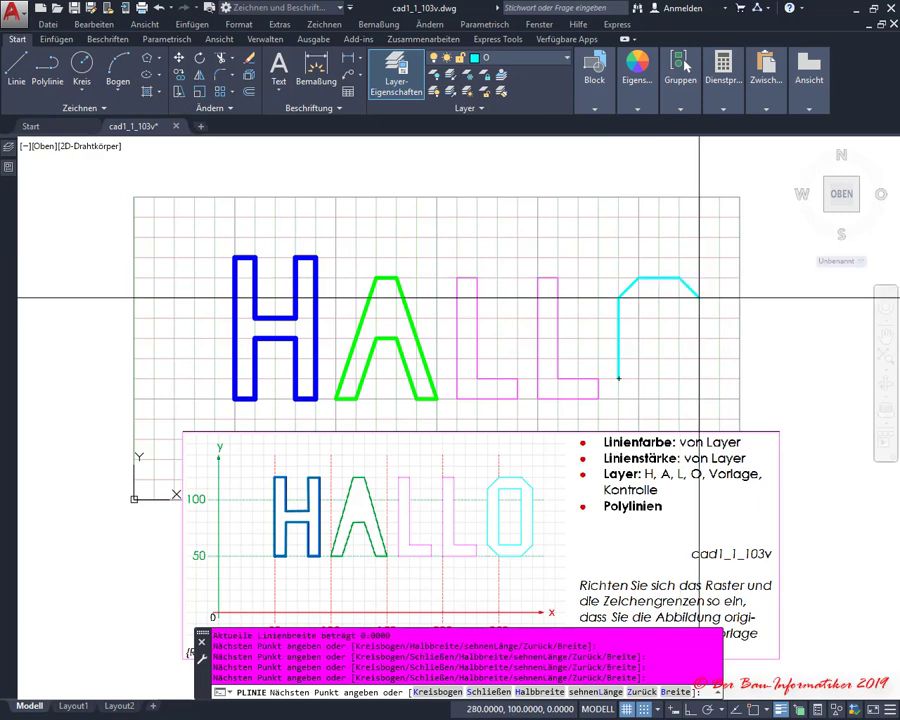
{"action": "left_click", "coordinate": [698, 378]}
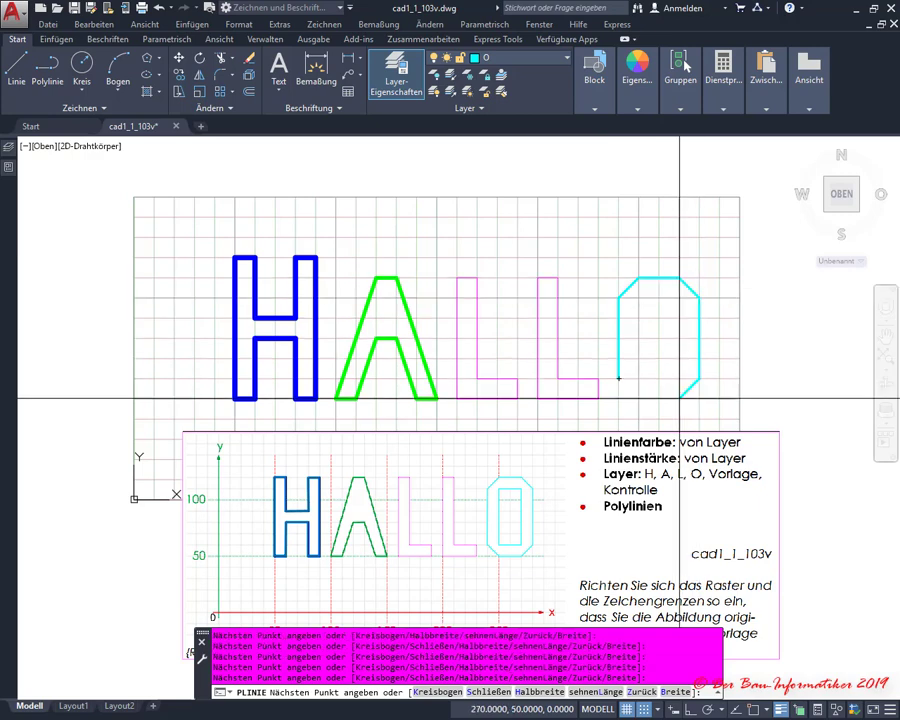
{"action": "left_click", "coordinate": [680, 398]}
{"action": "left_click", "coordinate": [638, 398]}
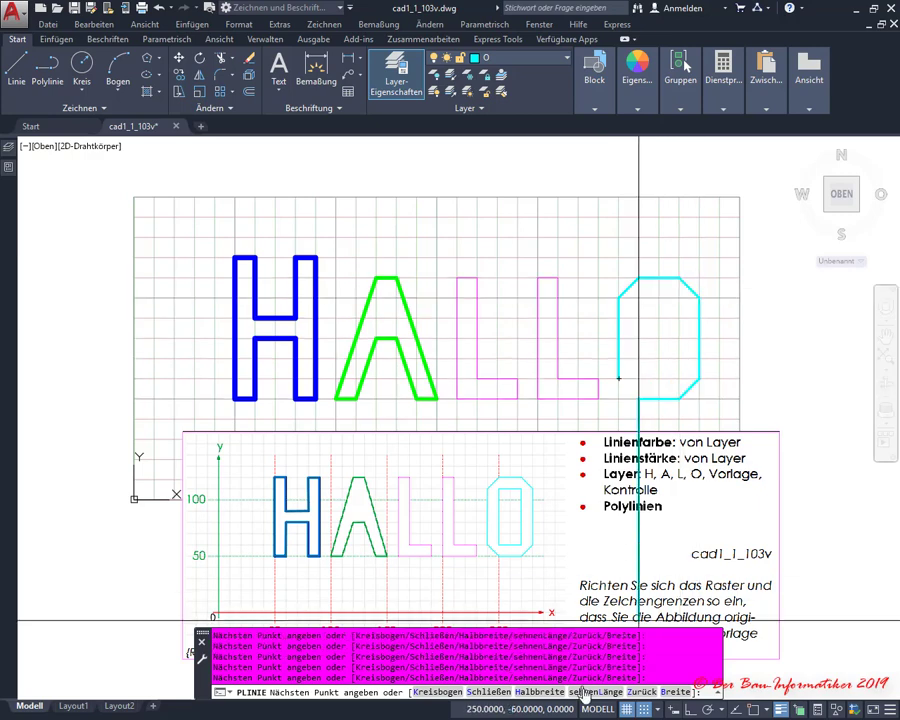
{"action": "left_click", "coordinate": [479, 692]}
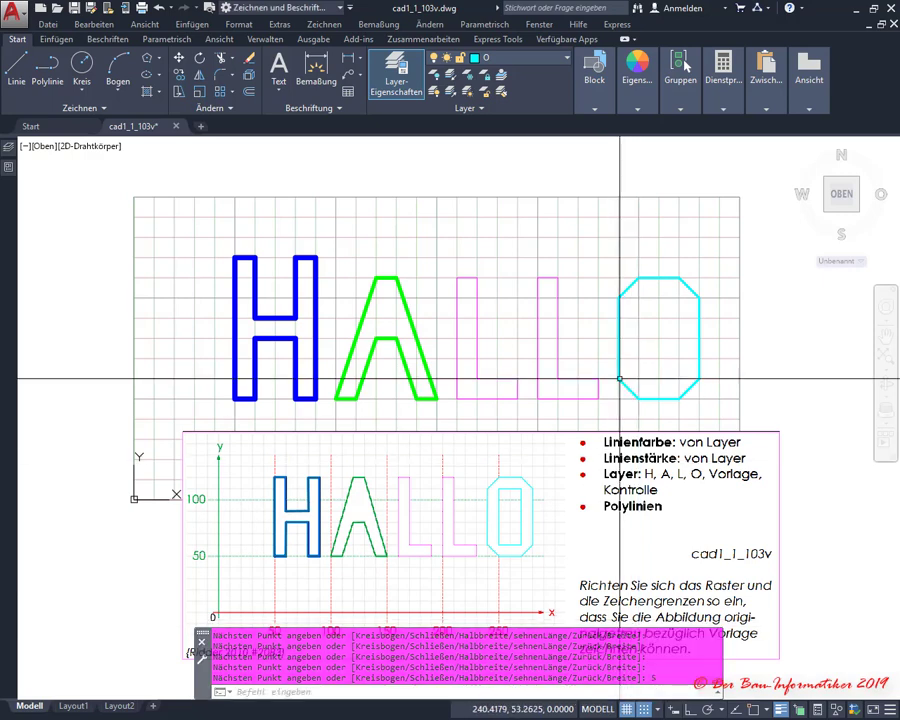
{"action": "key", "text": "Return"}
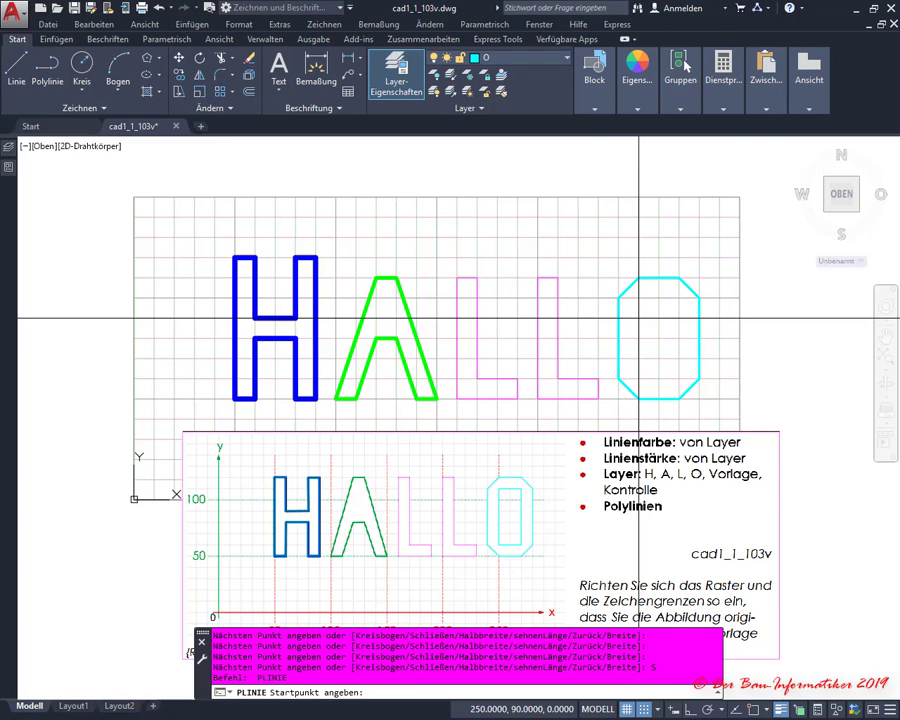
Discard a misplaced start and trace the O's four-corner inner rectangle as a closed polyline
{"action": "left_click", "coordinate": [638, 318]}
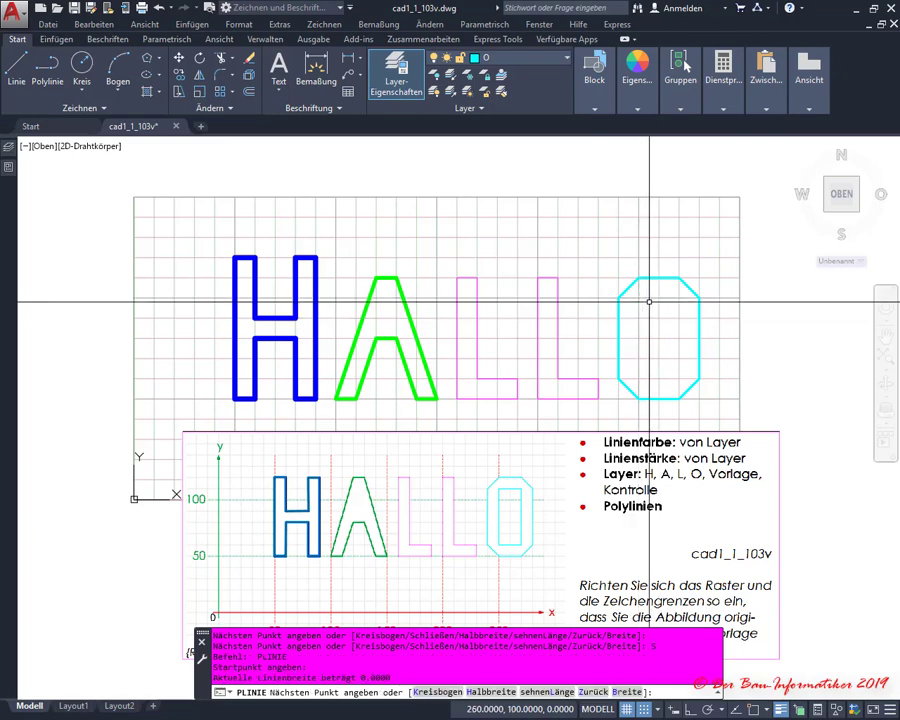
{"action": "key", "text": "Escape"}
{"action": "left_click", "coordinate": [48, 63]}
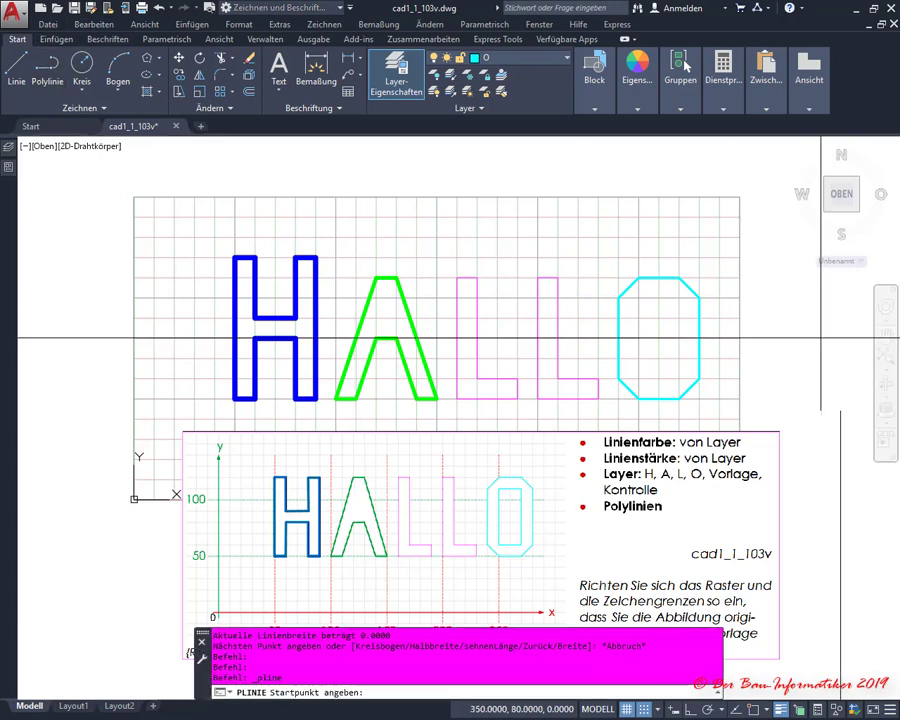
{"action": "left_click", "coordinate": [637, 295]}
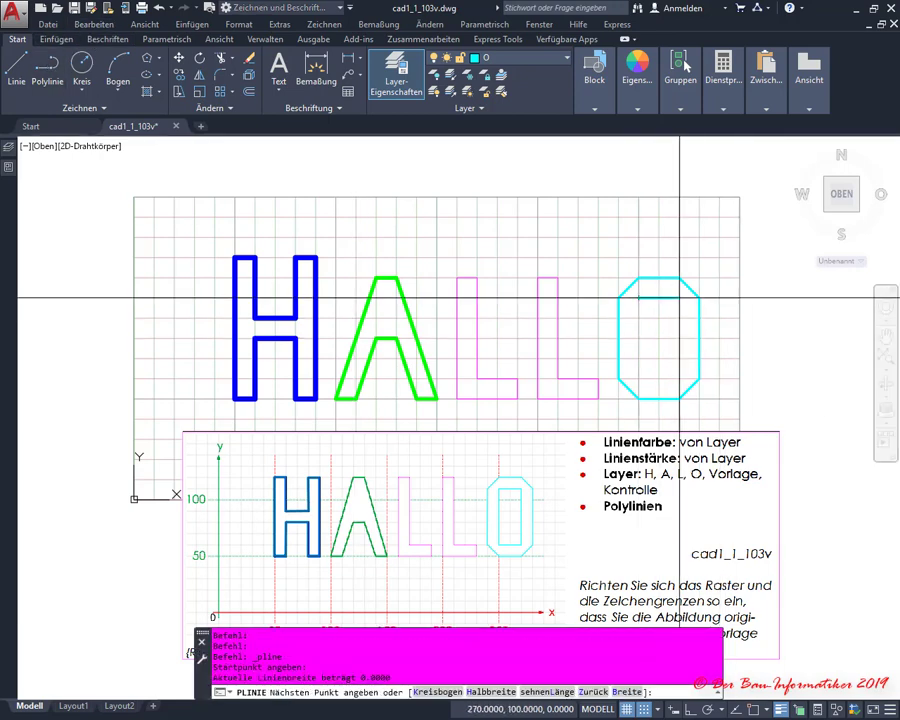
{"action": "left_click", "coordinate": [680, 297]}
{"action": "left_click", "coordinate": [680, 378]}
{"action": "left_click", "coordinate": [637, 378]}
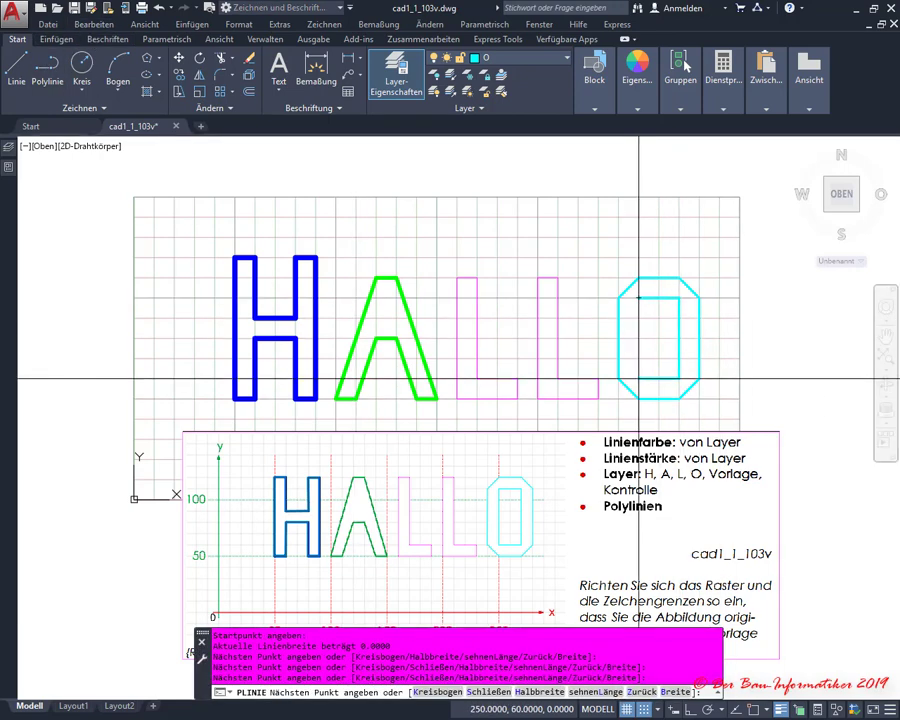
{"action": "left_click", "coordinate": [483, 692]}
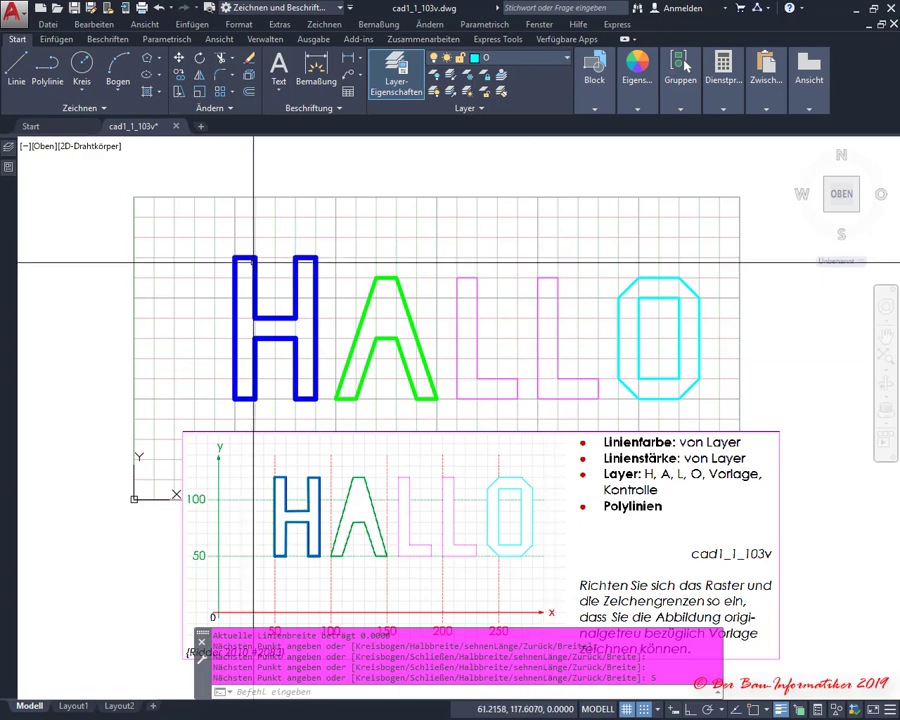
{"action": "left_click", "coordinate": [566, 58]}
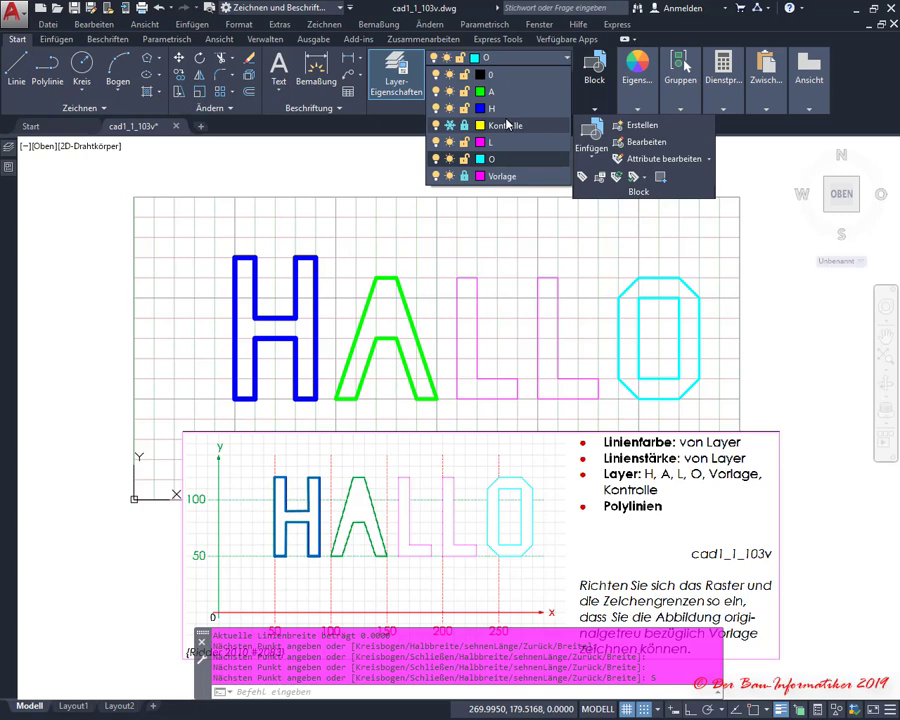
{"action": "left_click", "coordinate": [743, 287]}
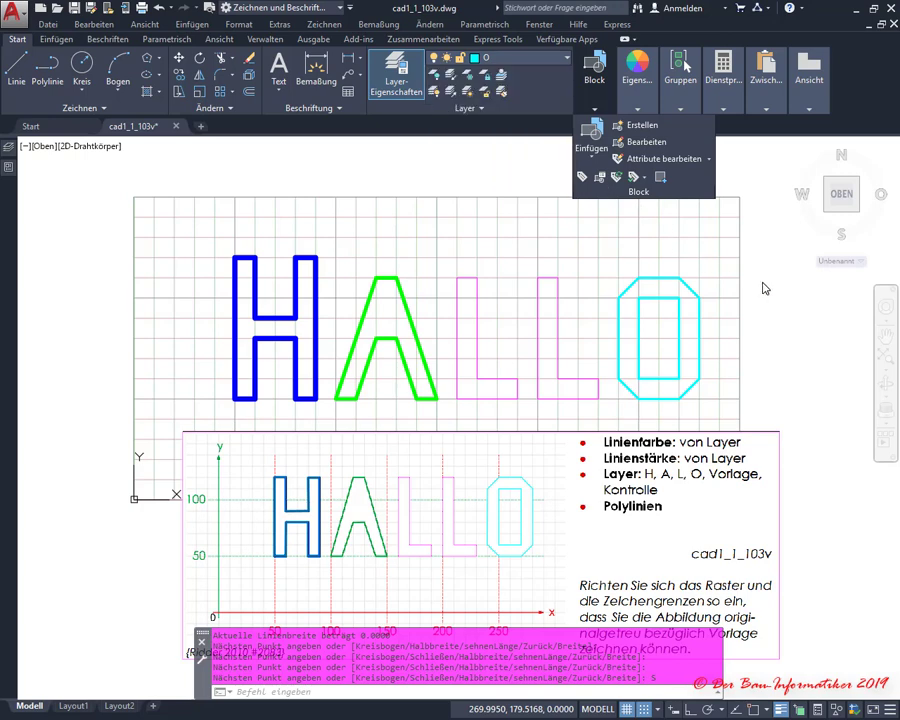